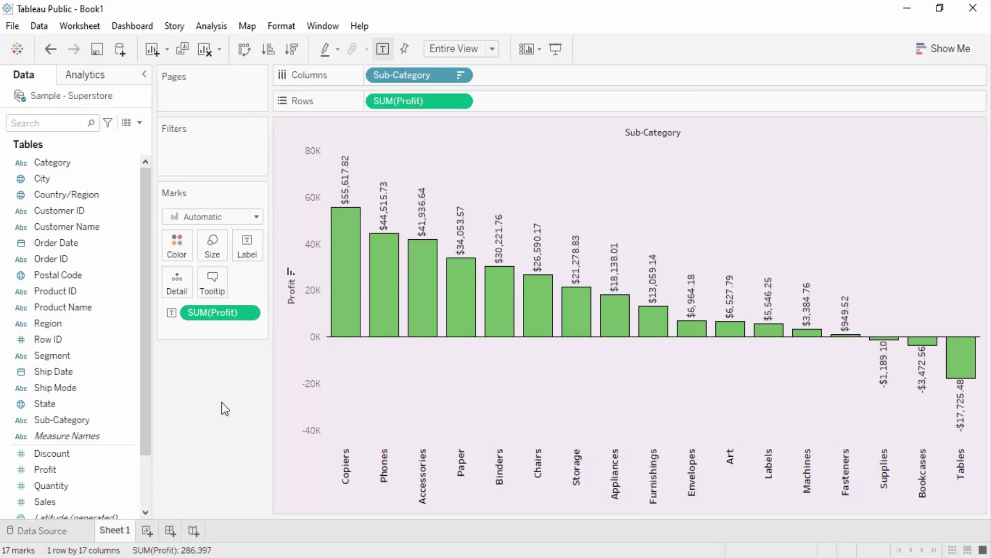
Add a new blank worksheet, Sheet 2, next to the Sheet 1 Profit chart
left_click(147, 530)
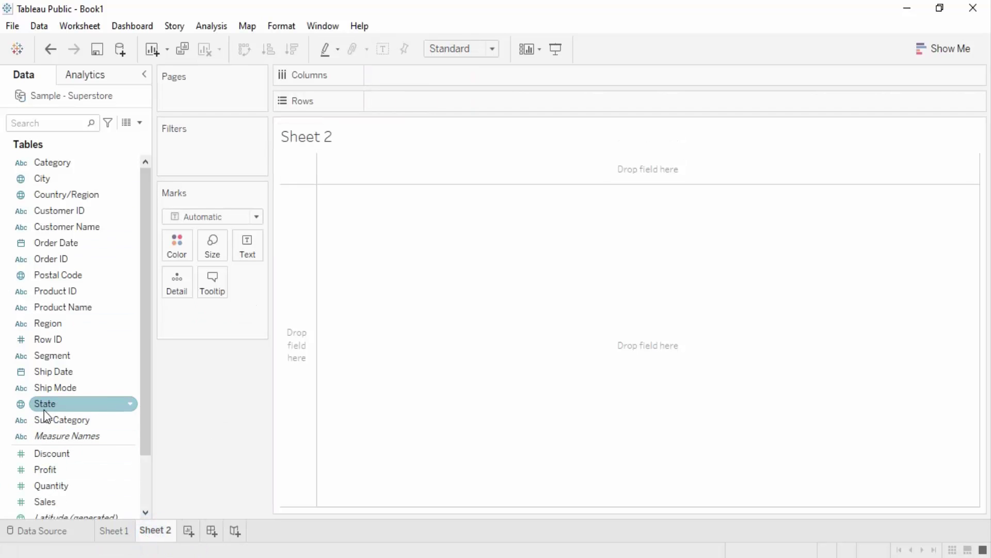
Chart Sales by Sub-Category as bars sorted ascending
mouse_move(54, 420)
left_mouse_down()
mouse_move(452, 95)
mouse_move(411, 71)
mouse_move(404, 79)
left_mouse_up()
mouse_move(61, 499)
left_mouse_down()
mouse_move(473, 171)
mouse_move(398, 94)
left_mouse_up()
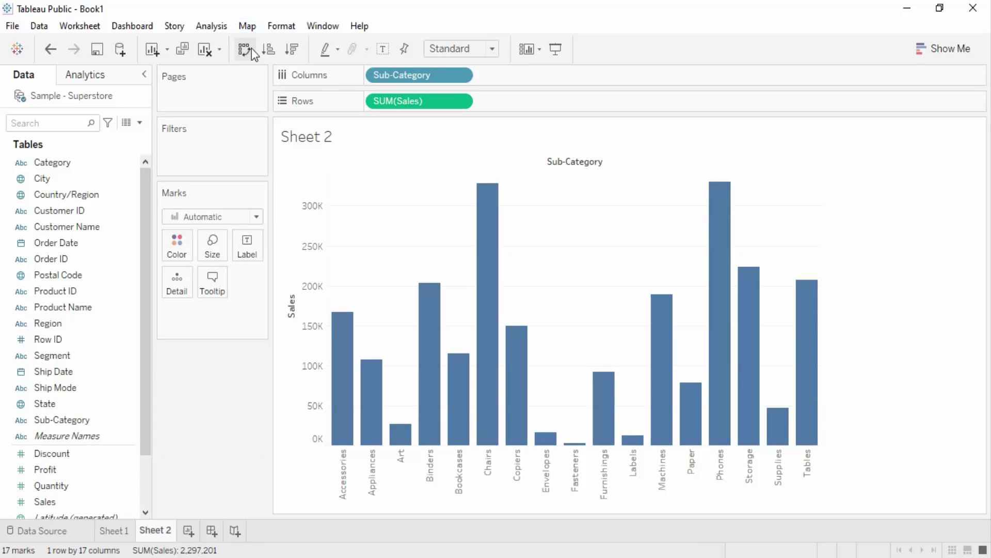
left_click(268, 49)
Label the bars with Sales, fit the chart to Entire View, and return to Sheet 1
left_click_drag(44, 512, 247, 246)
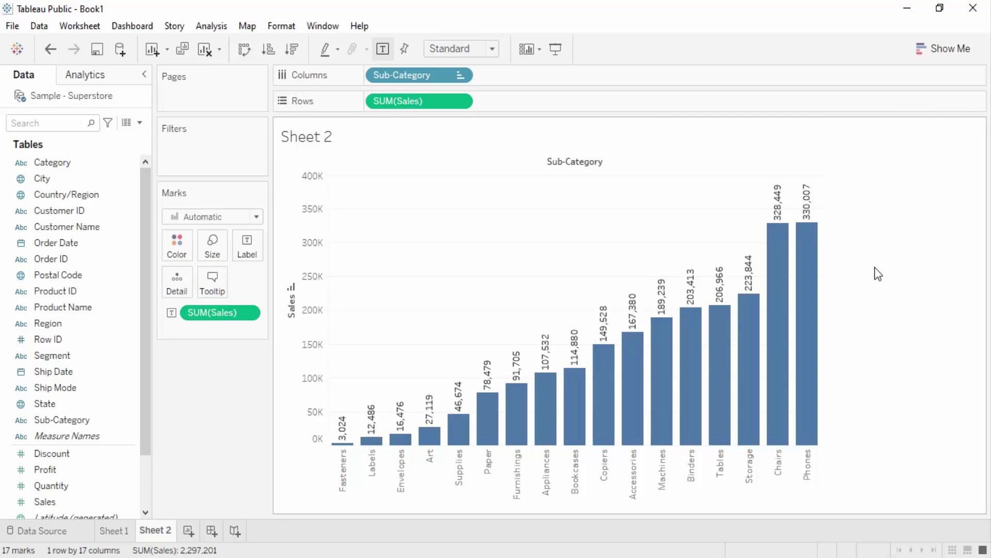
left_click(492, 48)
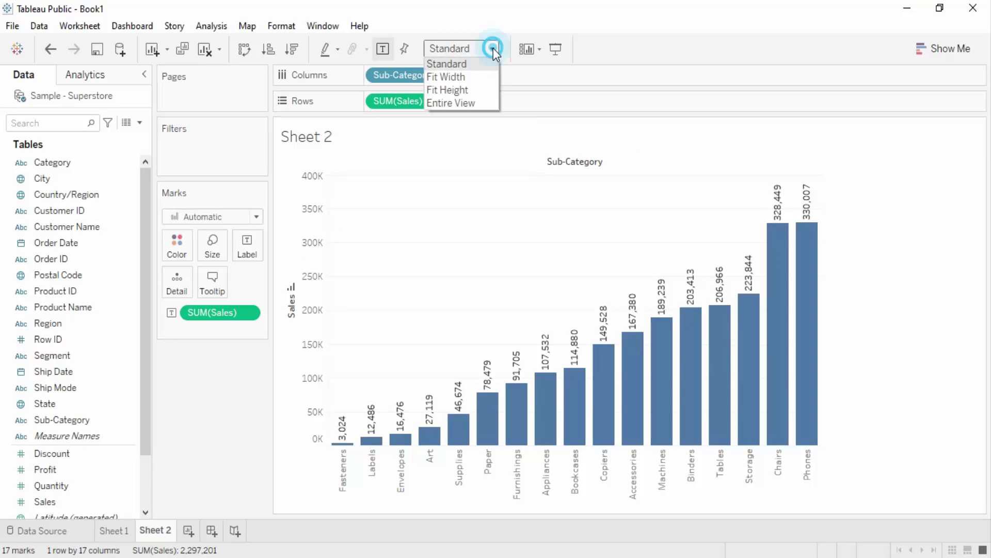
left_click(478, 103)
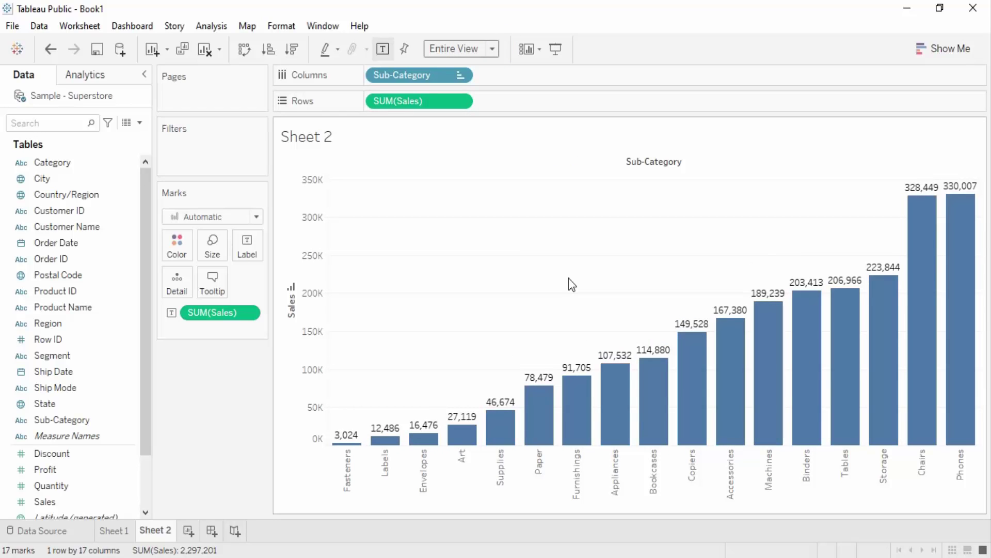
left_click(111, 531)
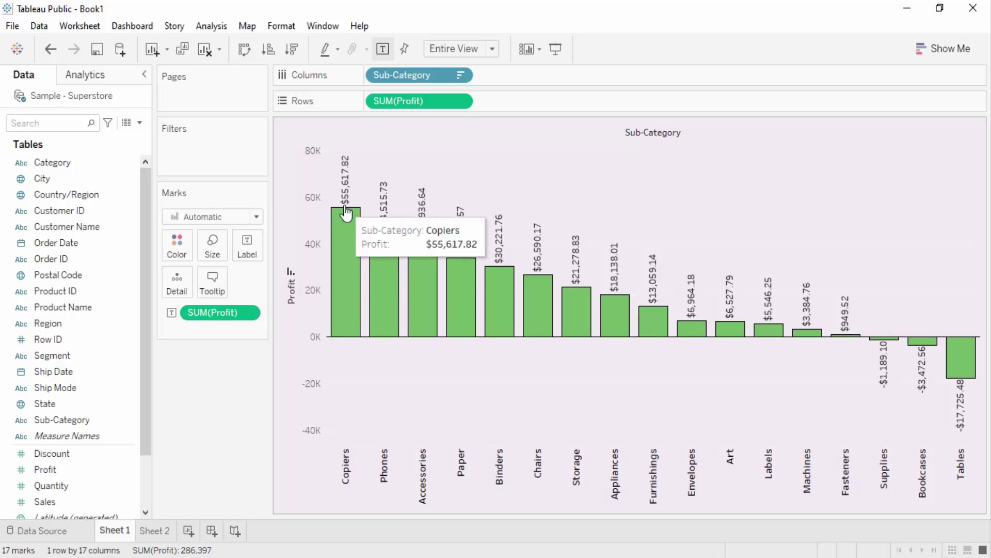
Return to Sheet 2's labelled ascending Sales chart, Fasteners through Phones
left_click(156, 532)
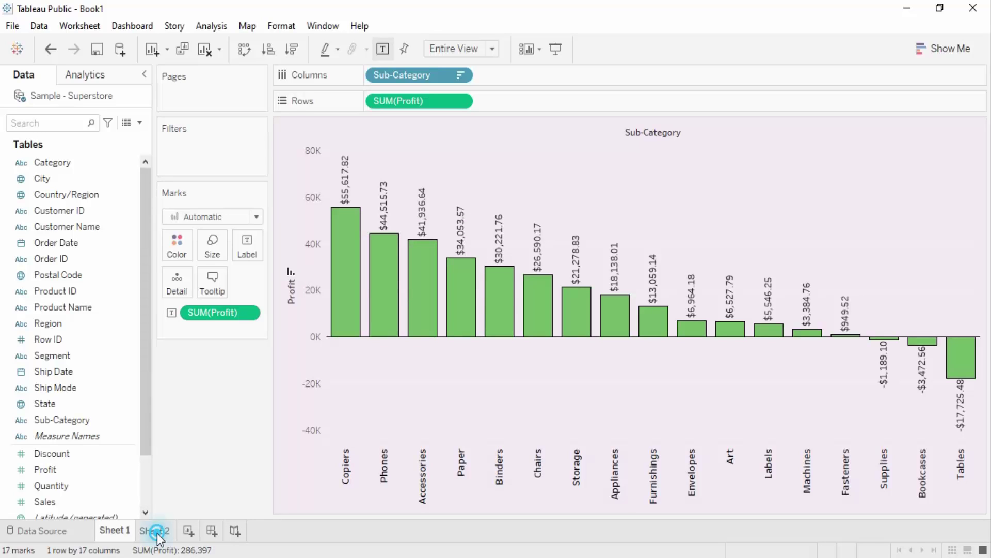
mouse_move(157, 536)
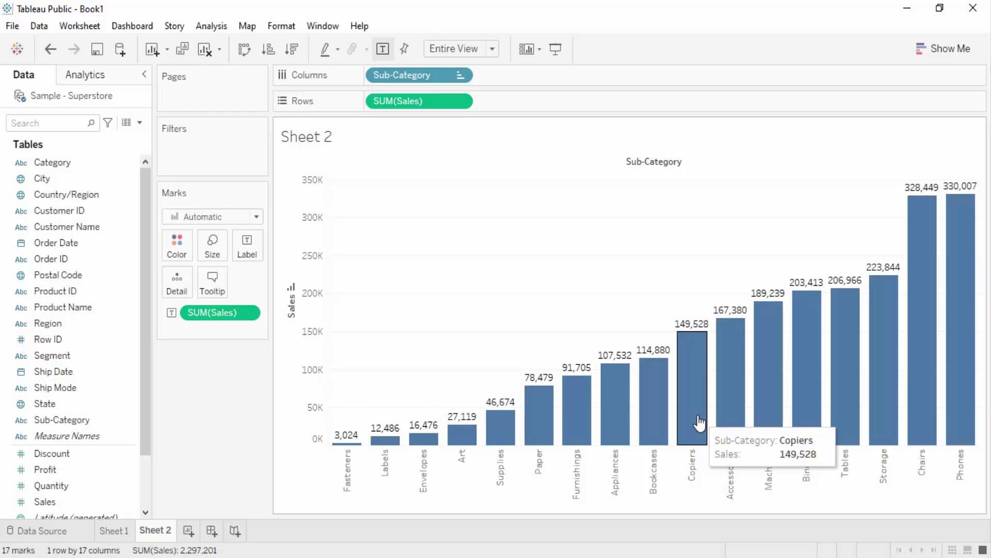
Create Sheet 3, rename it 'Dual Axis', and put Sub-Category on Columns
left_click(188, 530)
right_click(194, 535)
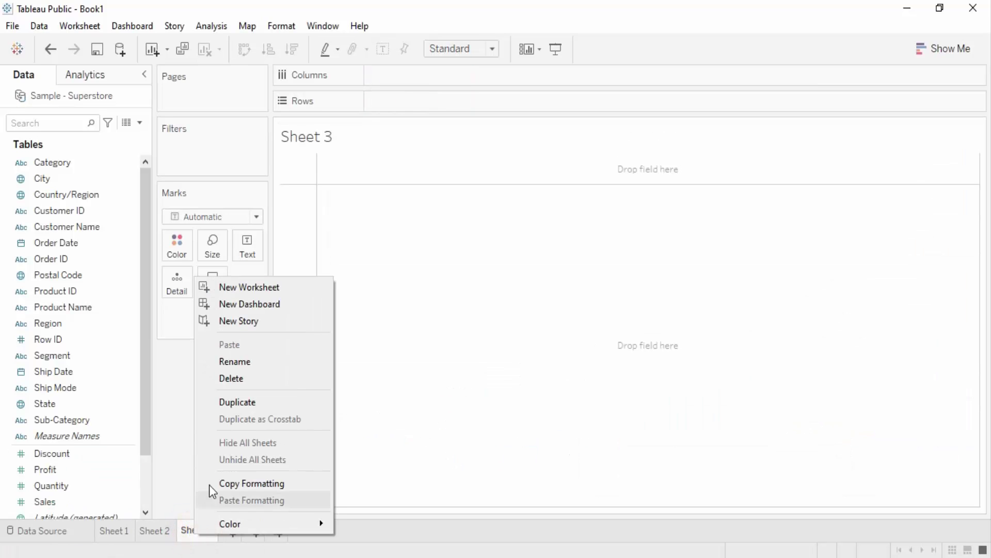
left_click(244, 360)
type("D")
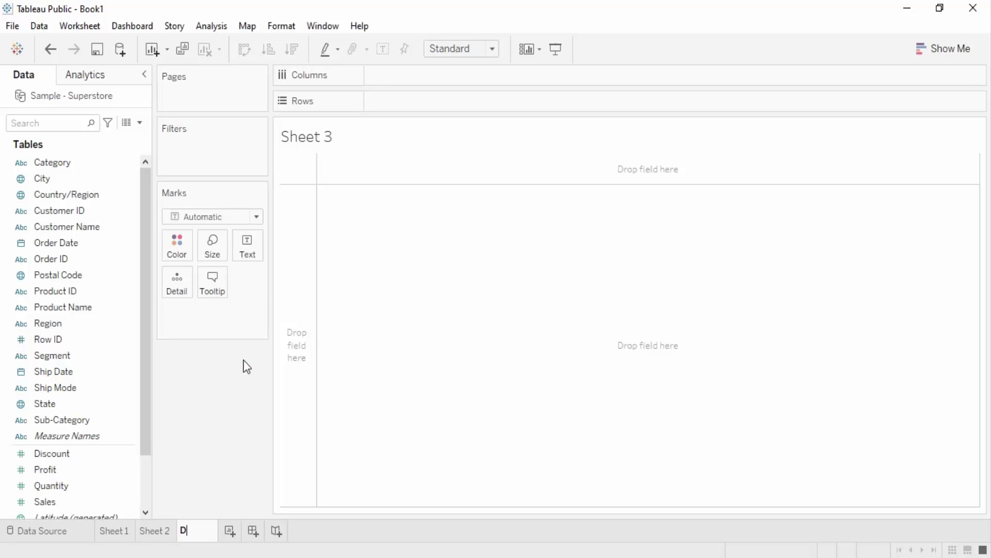
type("ual Axis")
key("Return")
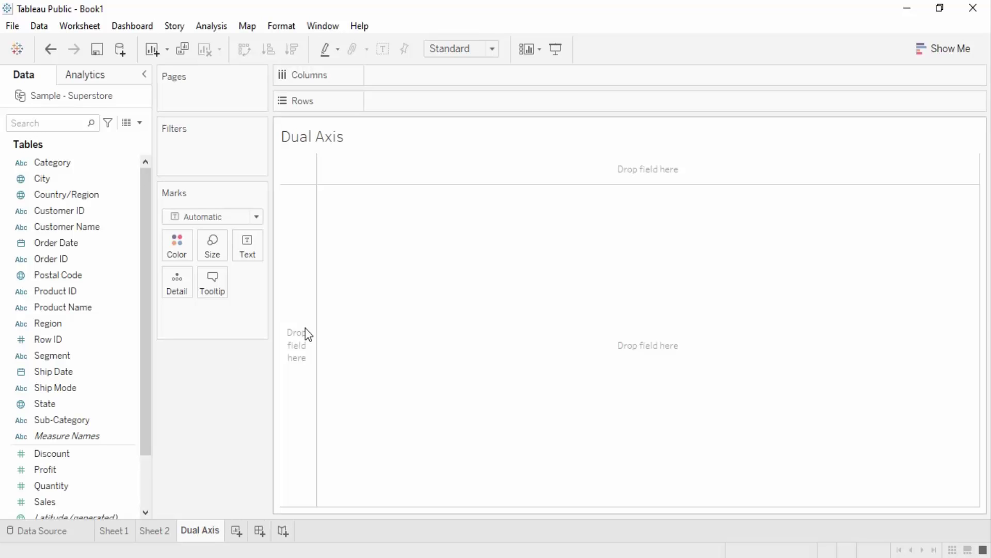
left_click_drag(52, 420, 399, 78)
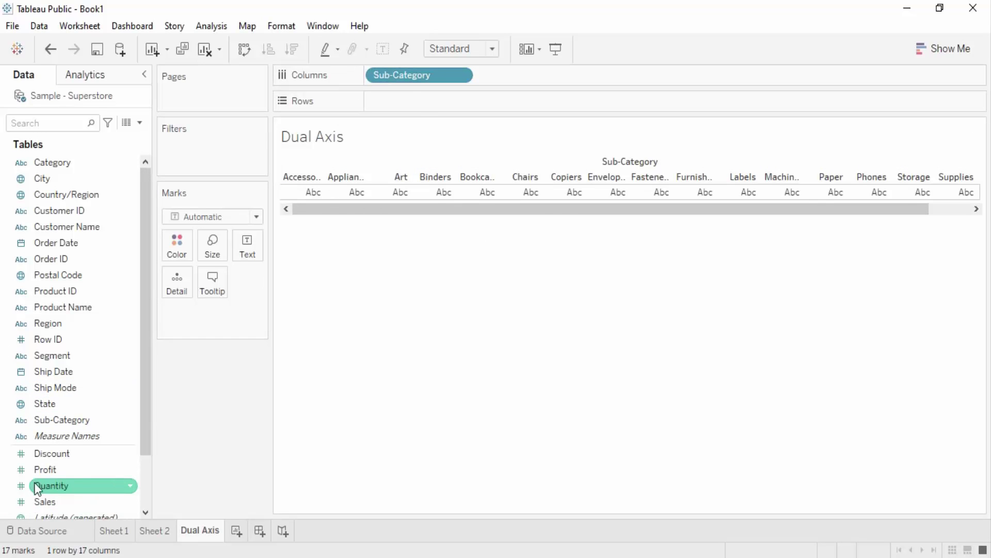
Add Sales to Rows, sort descending, color the bars green, and fit to Entire View
left_click_drag(41, 501, 395, 99)
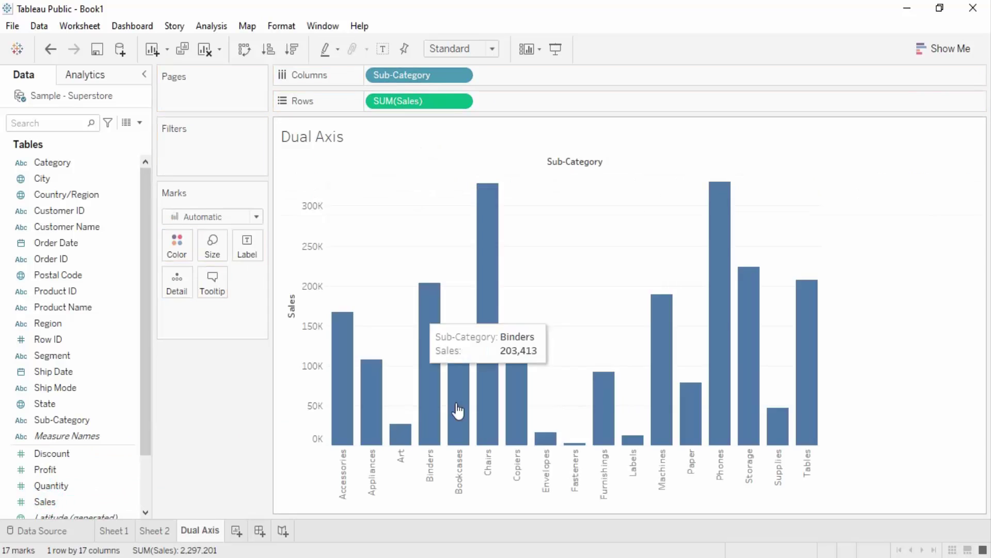
left_click(291, 50)
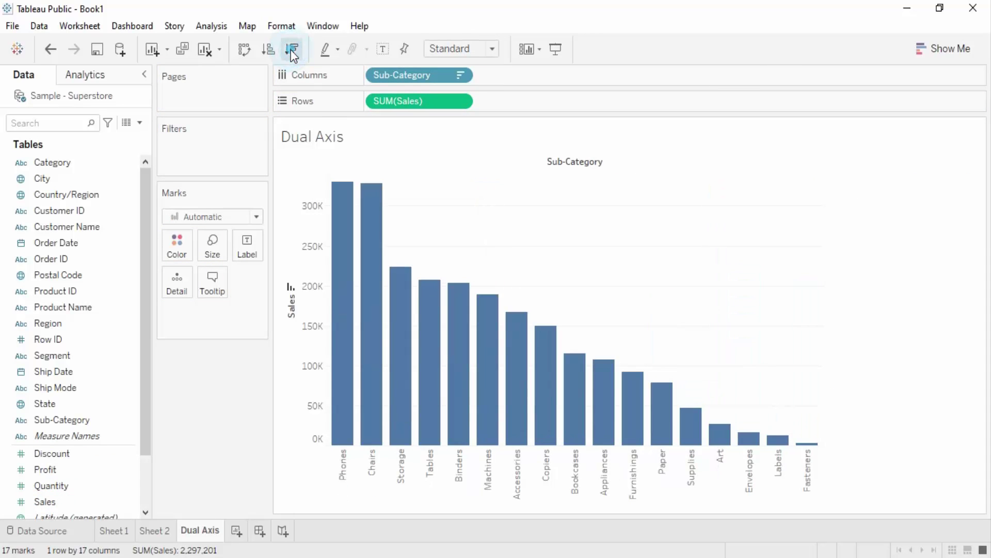
left_click(177, 246)
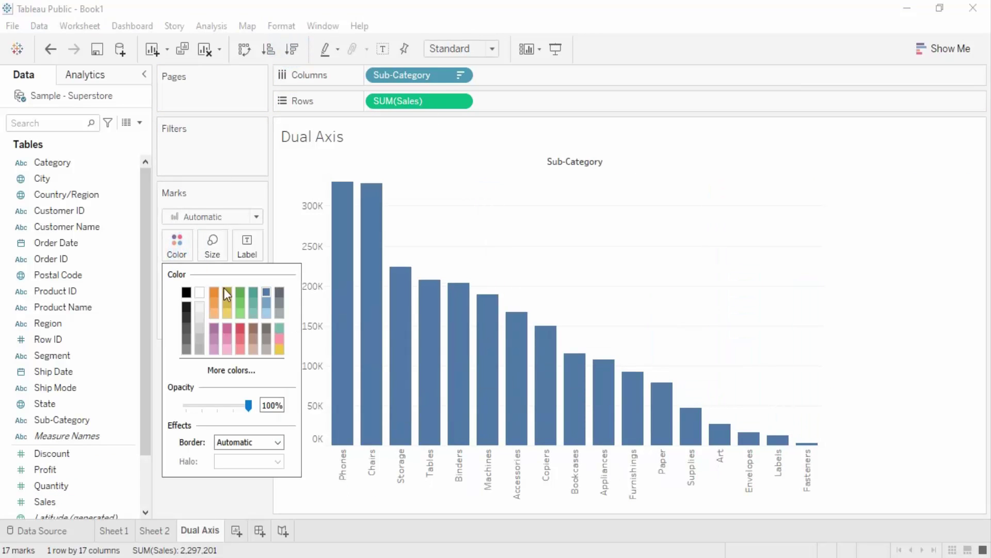
left_click(242, 293)
left_click(257, 503)
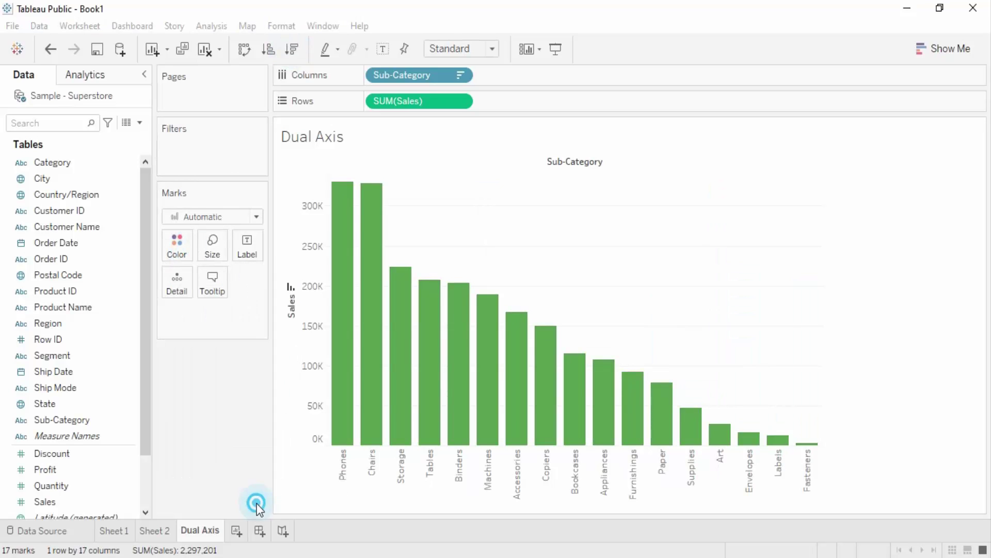
left_click(495, 49)
left_click(487, 100)
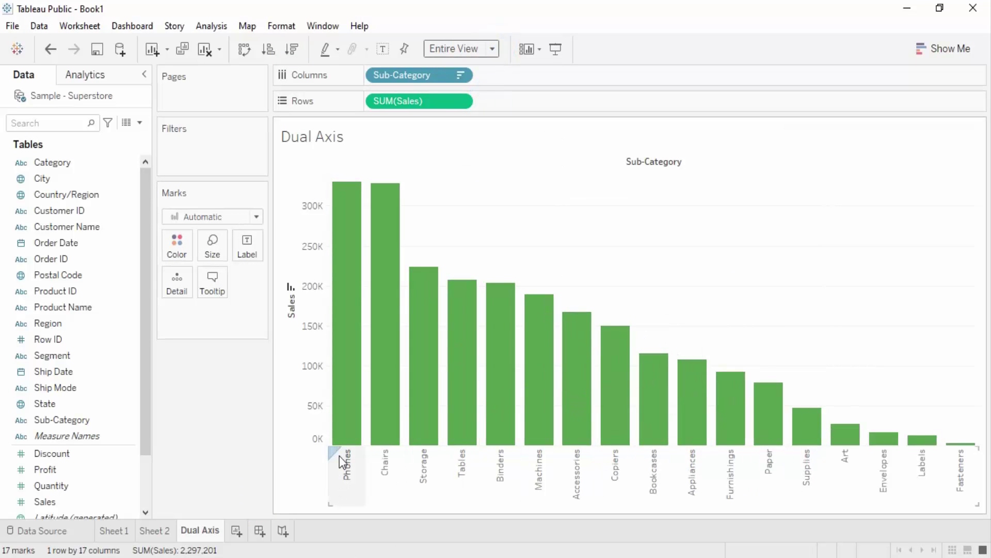
mouse_move(45, 500)
left_mouse_down()
mouse_move(391, 329)
mouse_move(250, 429)
mouse_move(41, 506)
left_mouse_up()
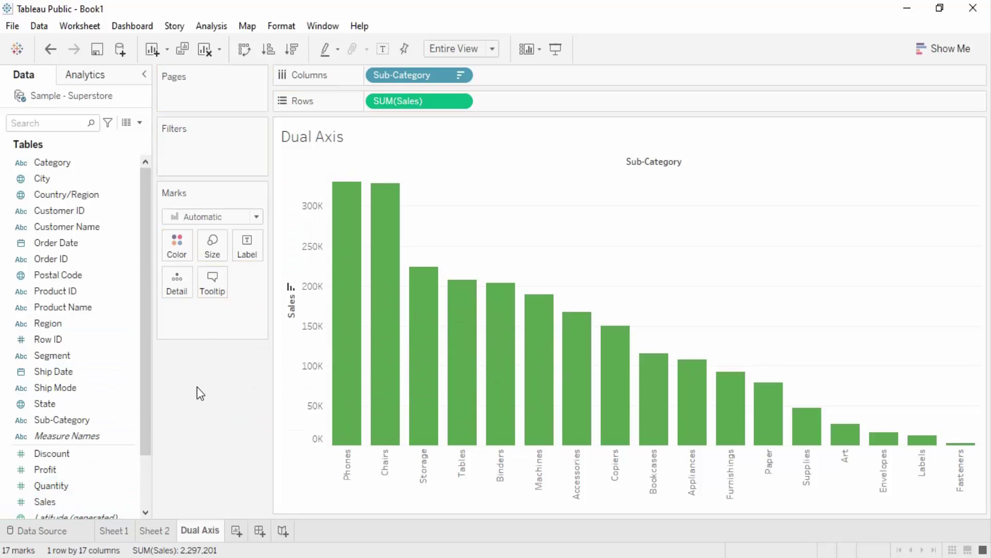
Drop Profit on Rows beside SUM(Sales) to add Profit bars below
left_click(49, 472)
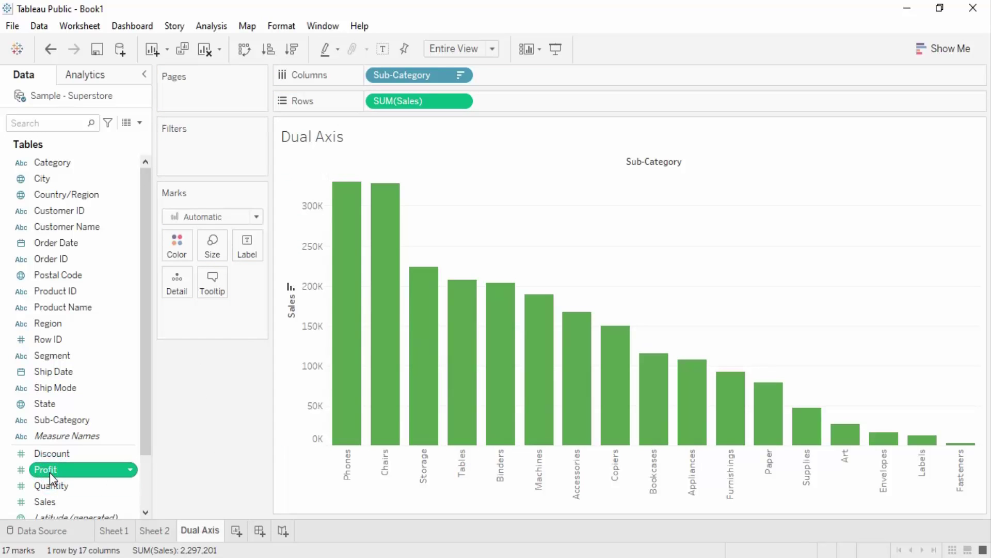
left_click_drag(50, 472, 528, 101)
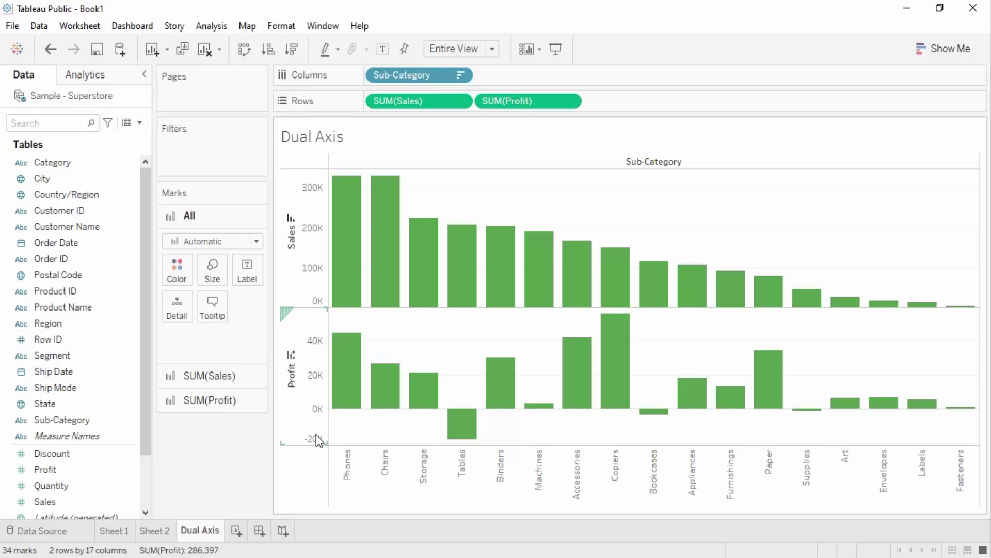
mouse_move(592, 323)
mouse_move(382, 312)
mouse_move(356, 355)
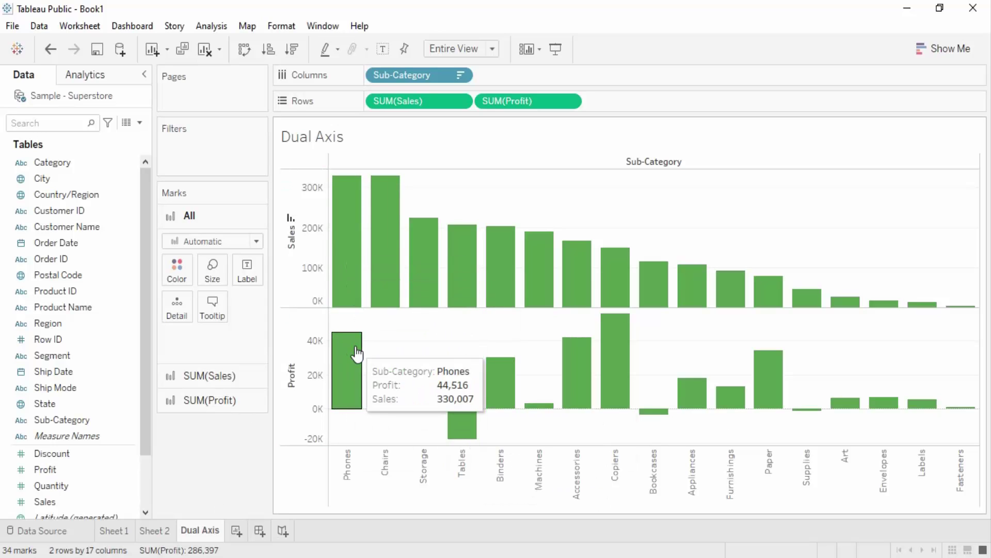
mouse_move(347, 291)
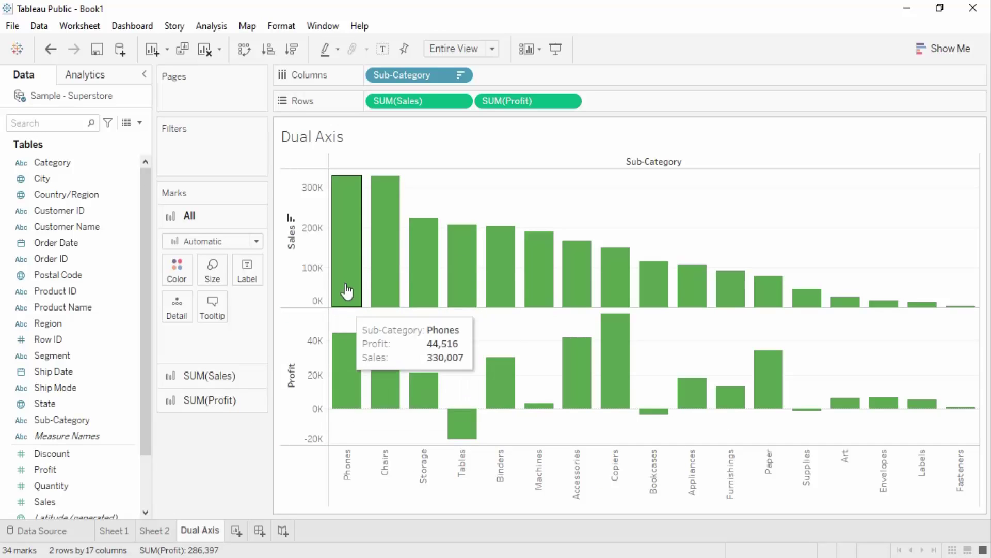
mouse_move(356, 389)
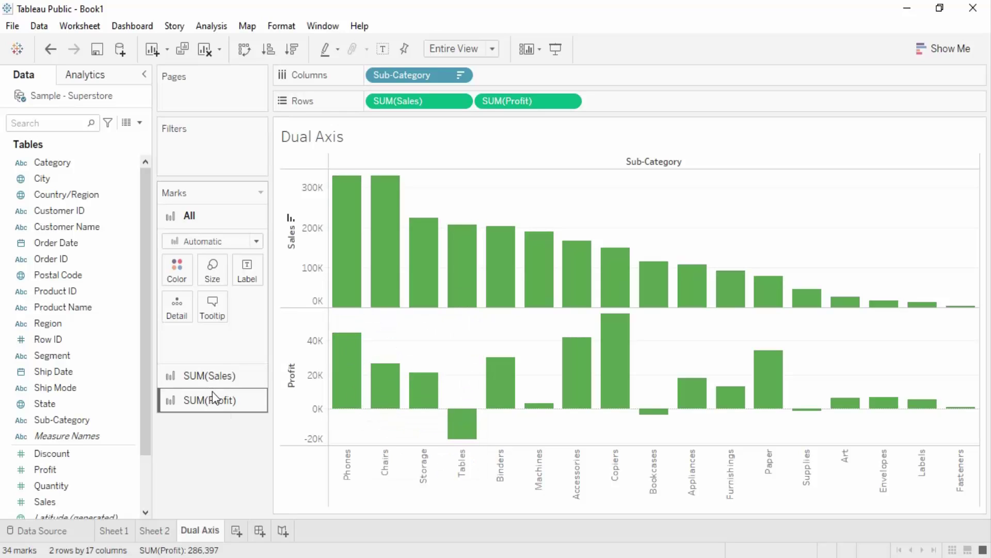
On the SUM(Profit) Marks card, change the mark type to Line
left_click(225, 379)
left_click(187, 214)
left_click(209, 379)
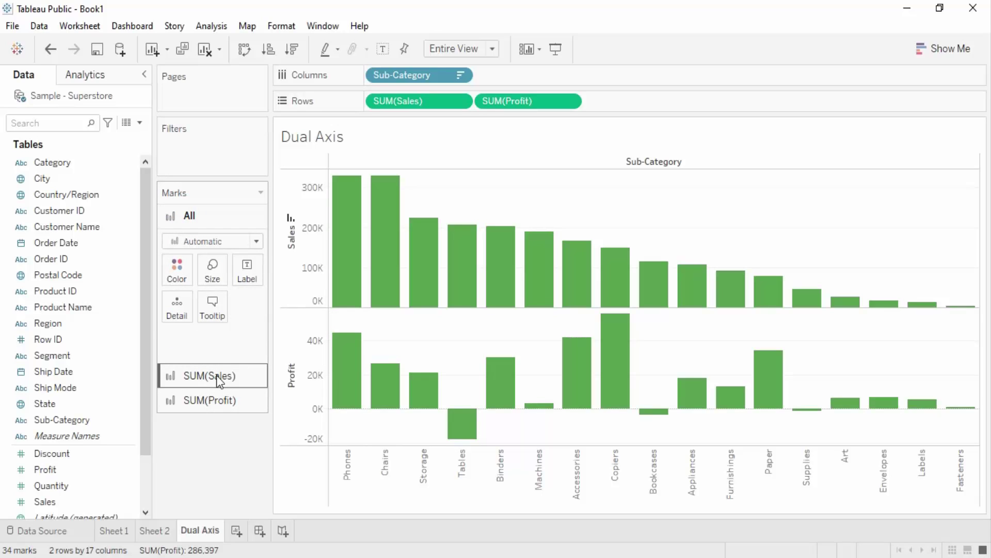
left_click(211, 222)
left_click(207, 406)
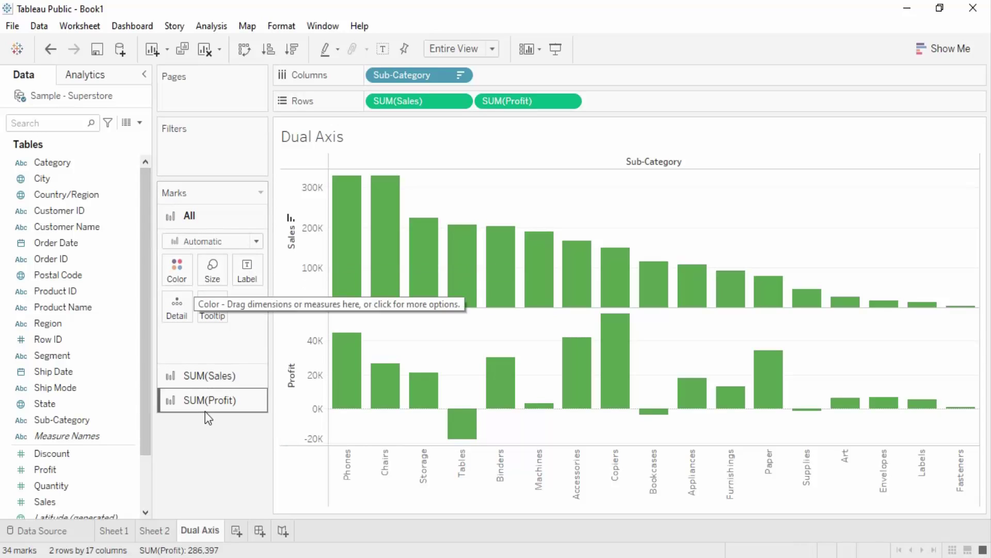
left_click(209, 376)
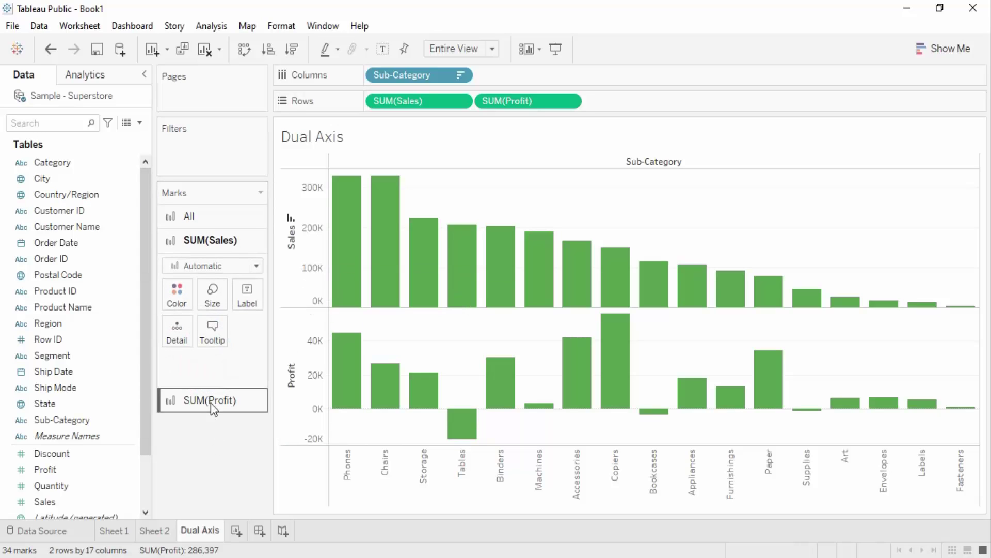
left_click(211, 402)
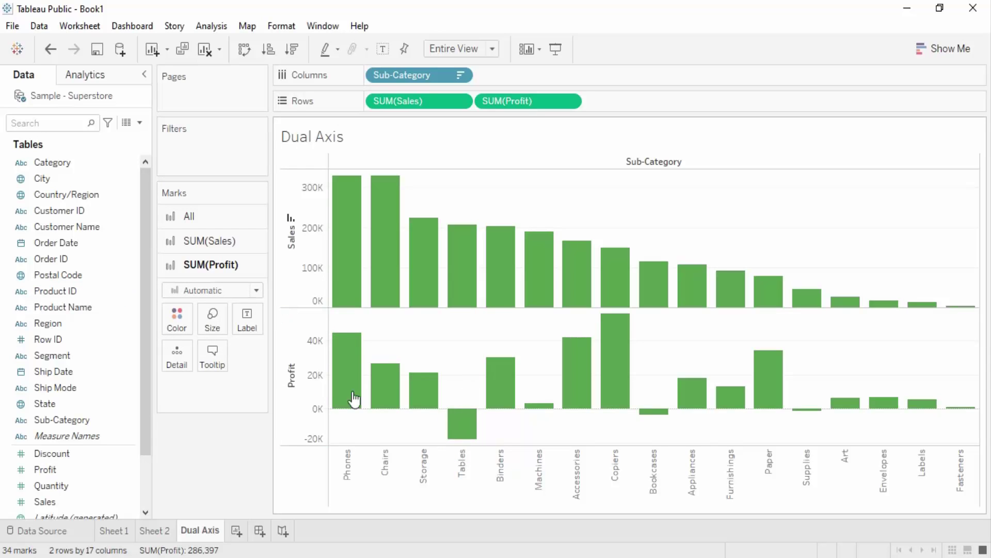
left_click(193, 240)
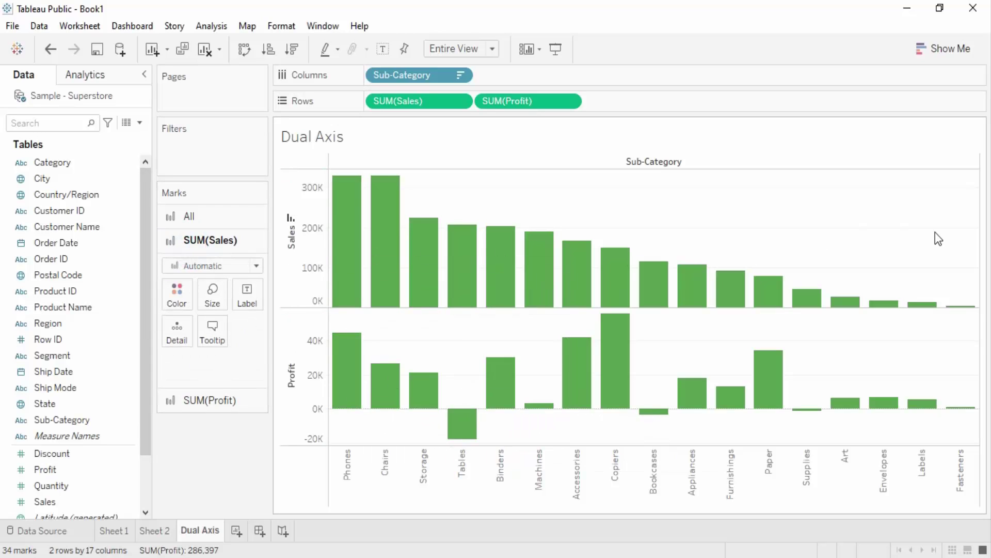
left_click(202, 402)
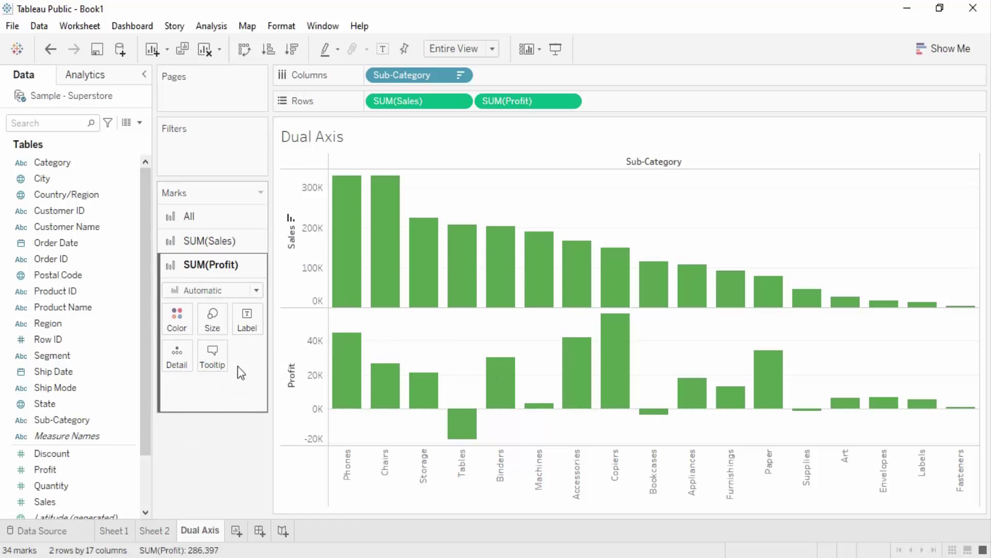
left_click(257, 290)
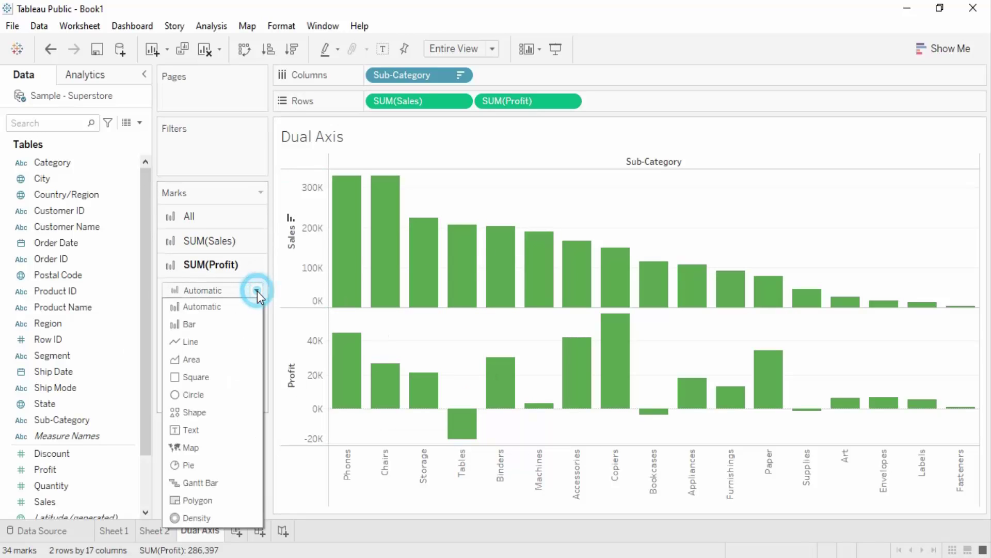
left_click(209, 341)
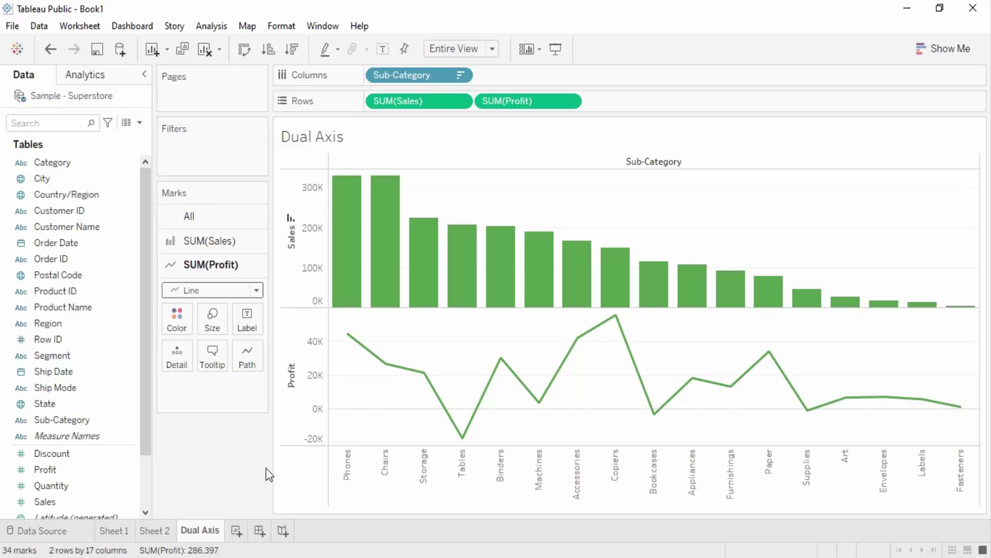
Color the Profit line red
mouse_move(627, 277)
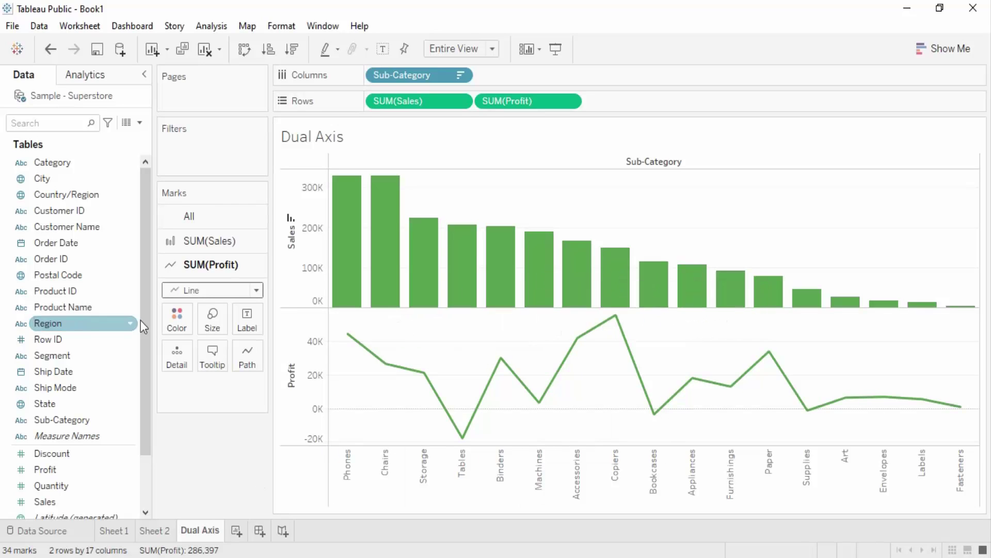
left_click_drag(35, 323, 177, 328)
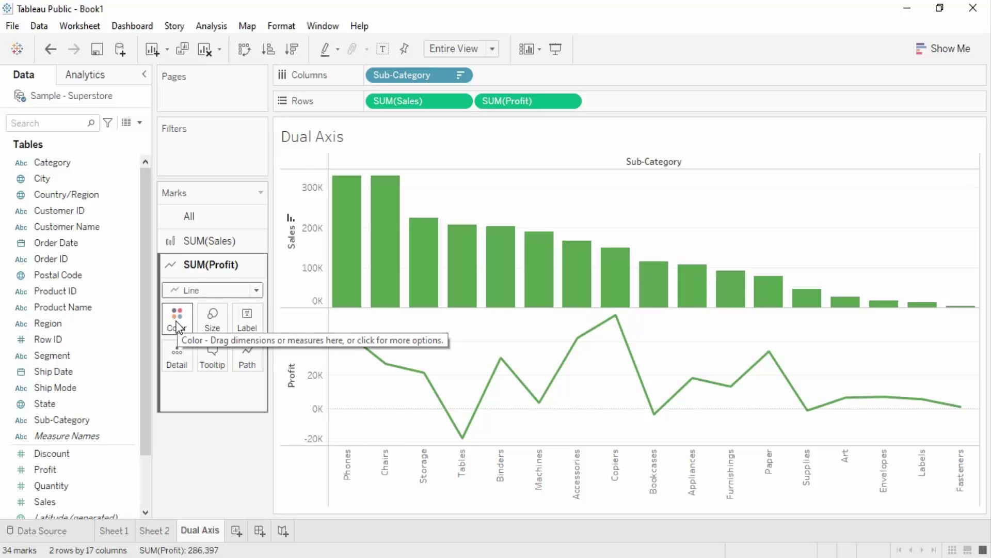
left_click(177, 328)
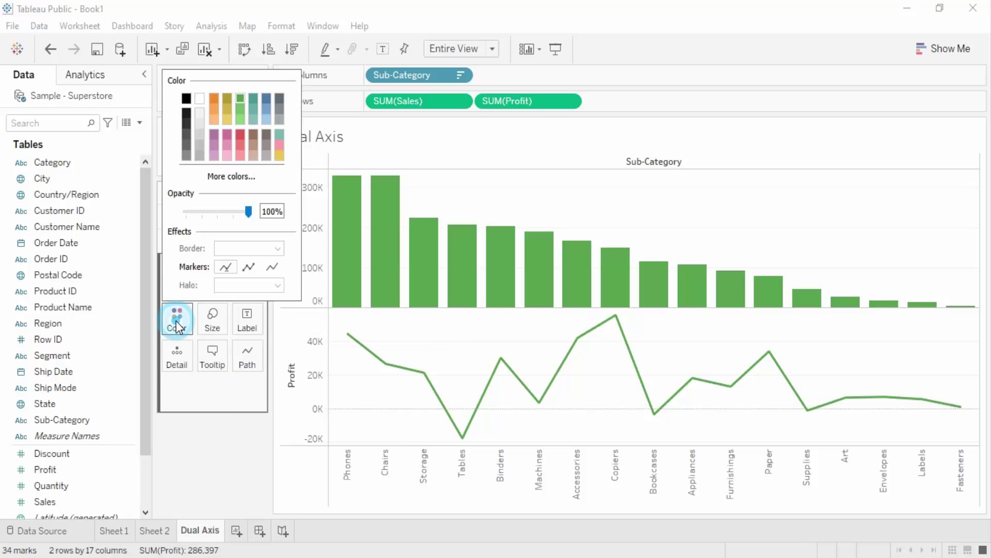
left_click(240, 134)
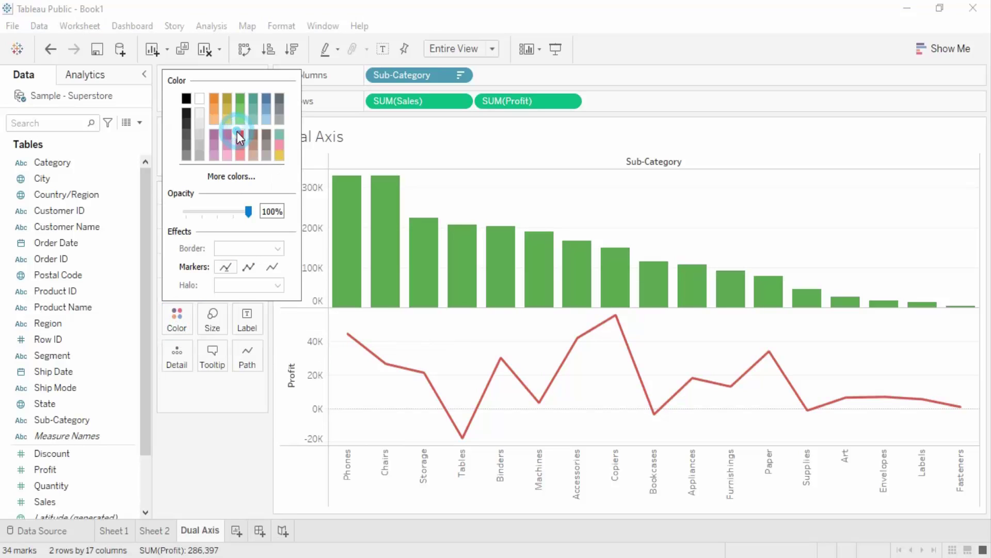
left_click(204, 457)
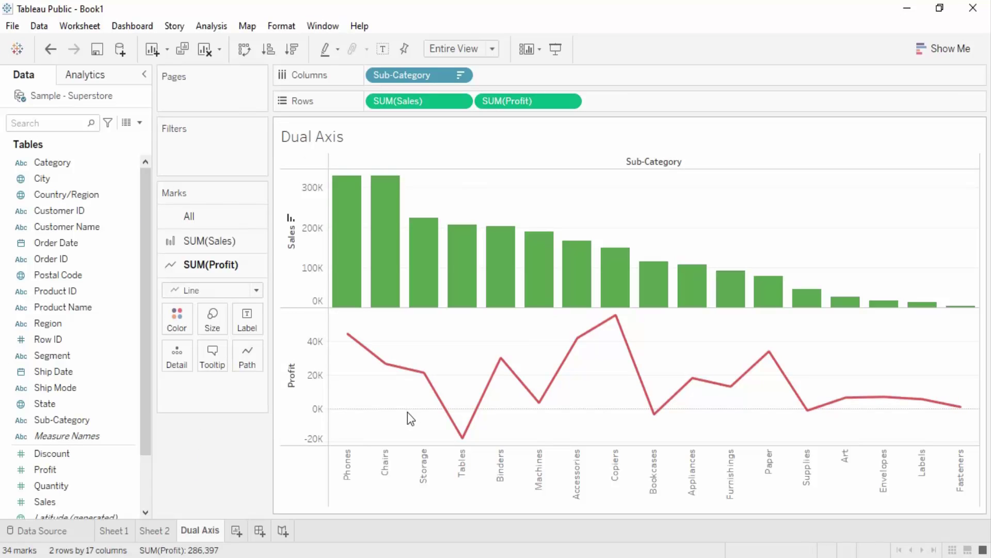
mouse_move(488, 392)
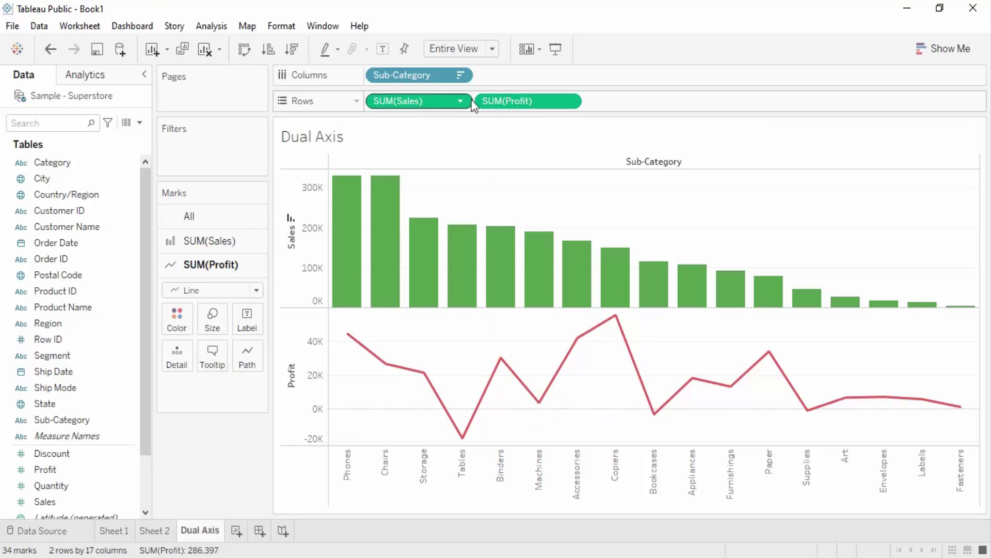
Make SUM(Profit) a dual axis so Profit overlays Sales
left_click(487, 100)
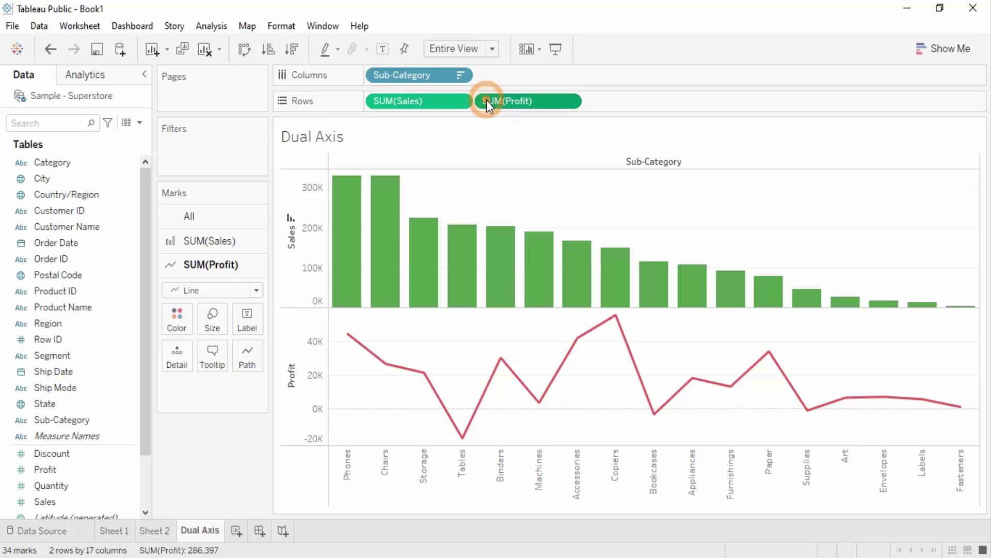
right_click(486, 100)
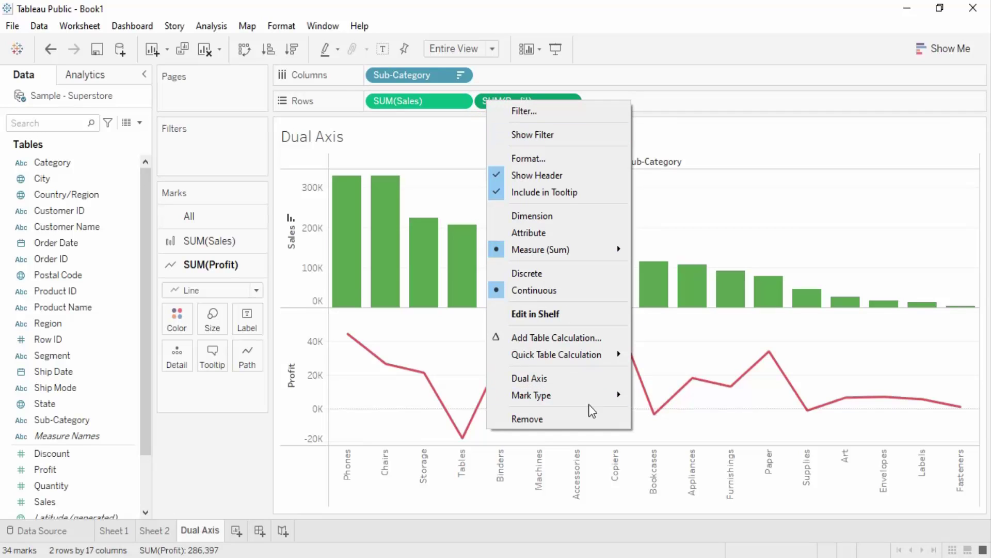
left_click(530, 378)
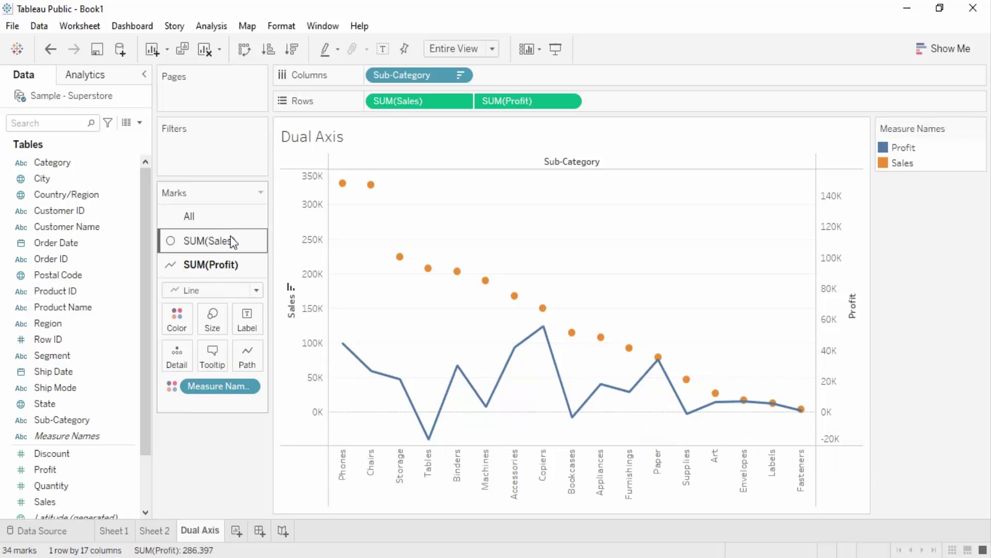
mouse_move(457, 273)
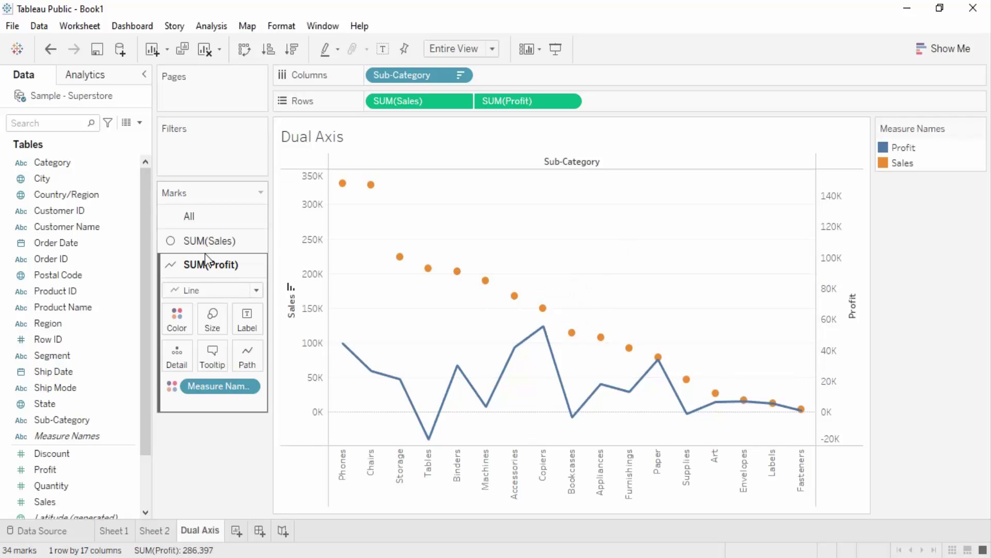
Set the SUM(Sales) mark type to Bar
left_click(209, 241)
left_click(257, 266)
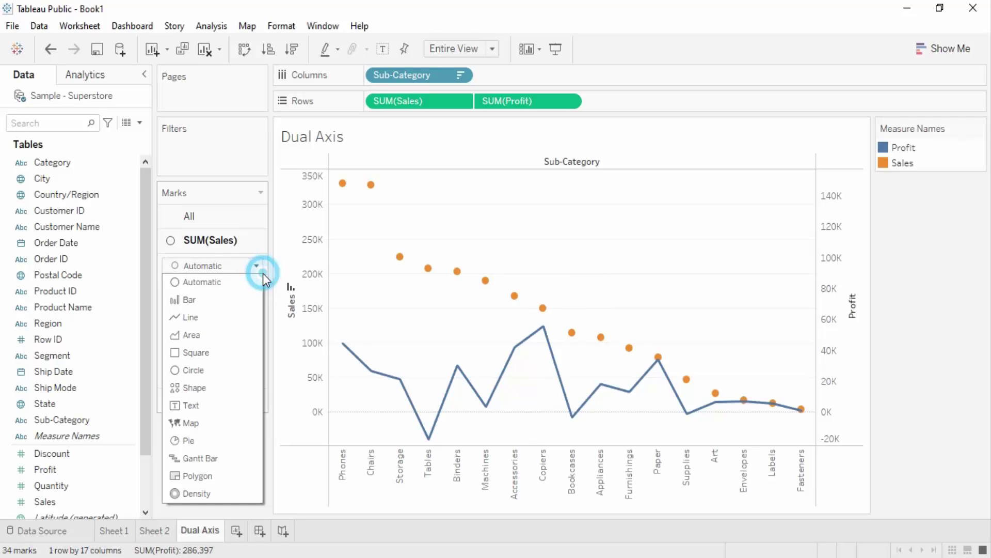
left_click(203, 299)
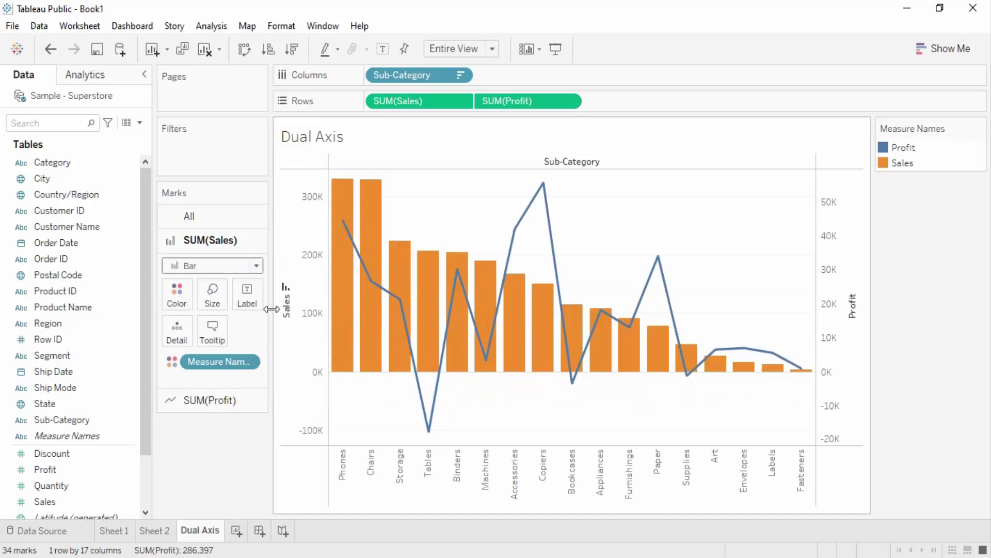
left_click(173, 301)
In Edit Colors for Measure Names, set Sales to green and apply
left_click(230, 346)
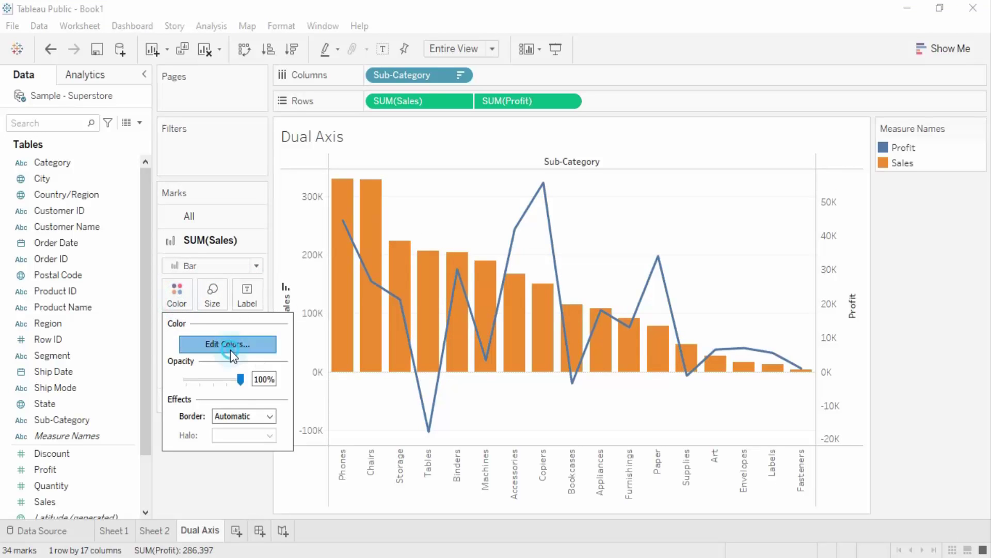
left_click(330, 169)
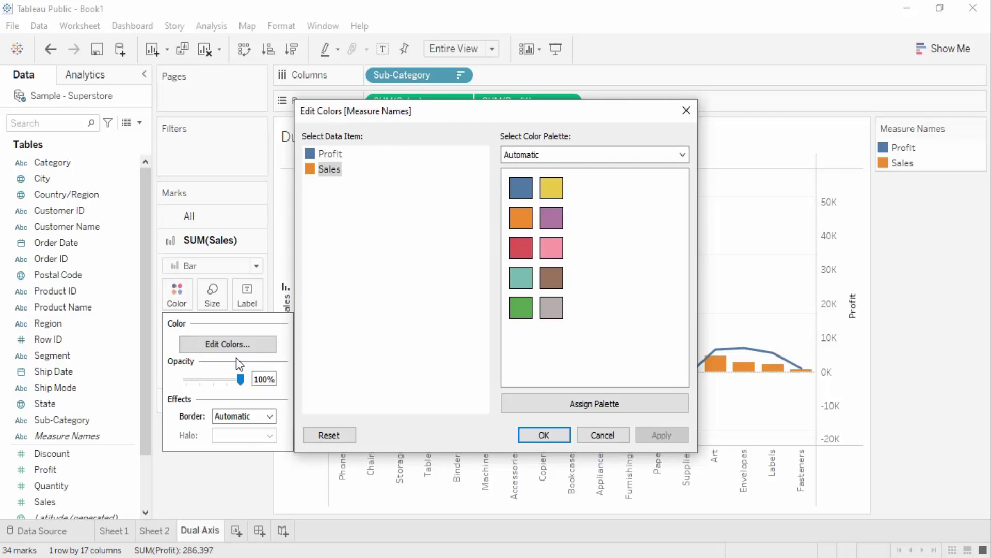
left_click(523, 307)
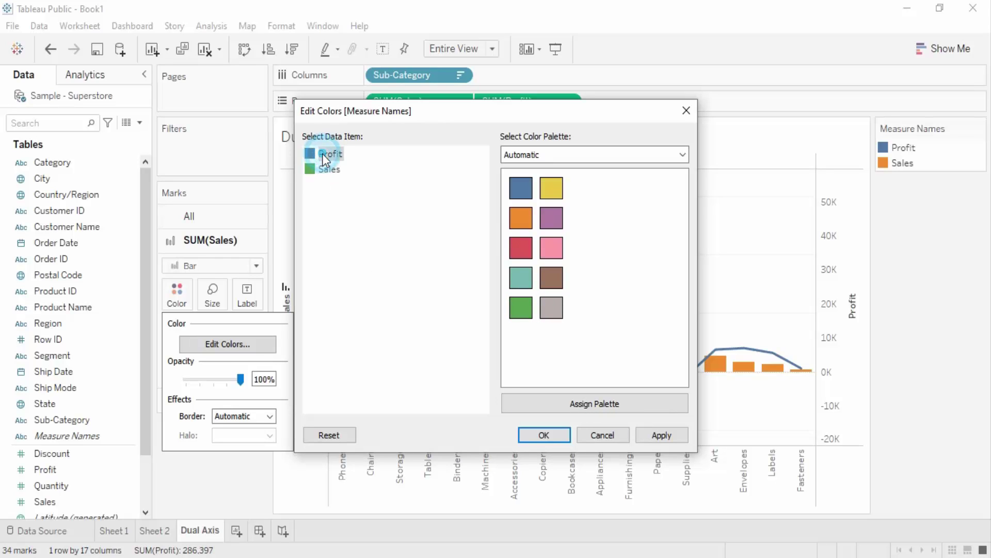
left_click(680, 436)
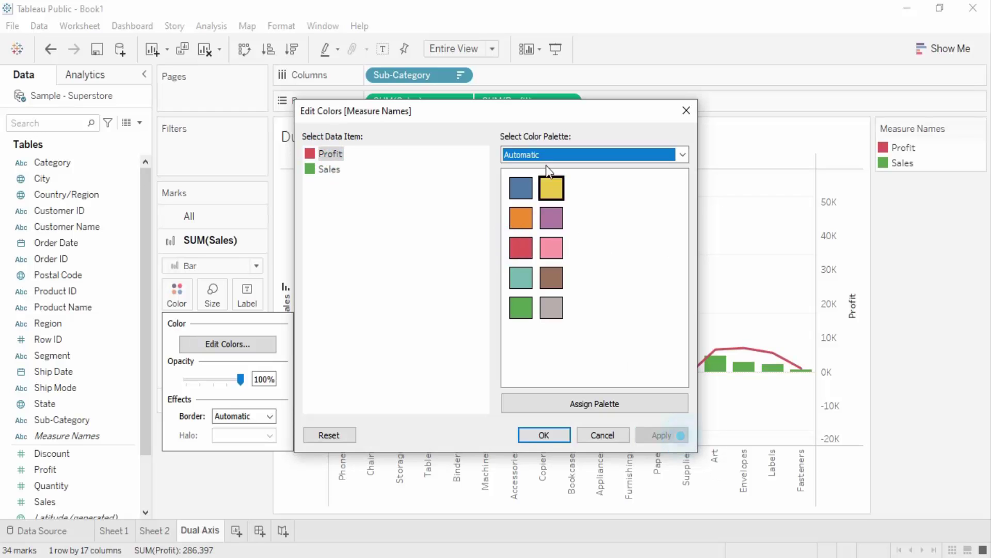
left_click_drag(566, 106, 424, 102)
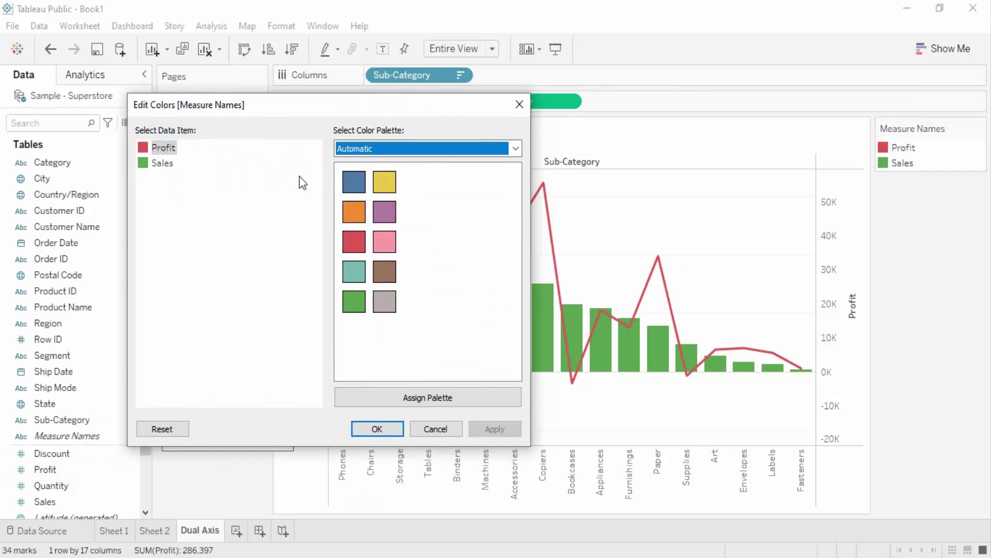
Change the Sales color to yellow, apply, and confirm with OK
left_click(162, 163)
left_click(384, 182)
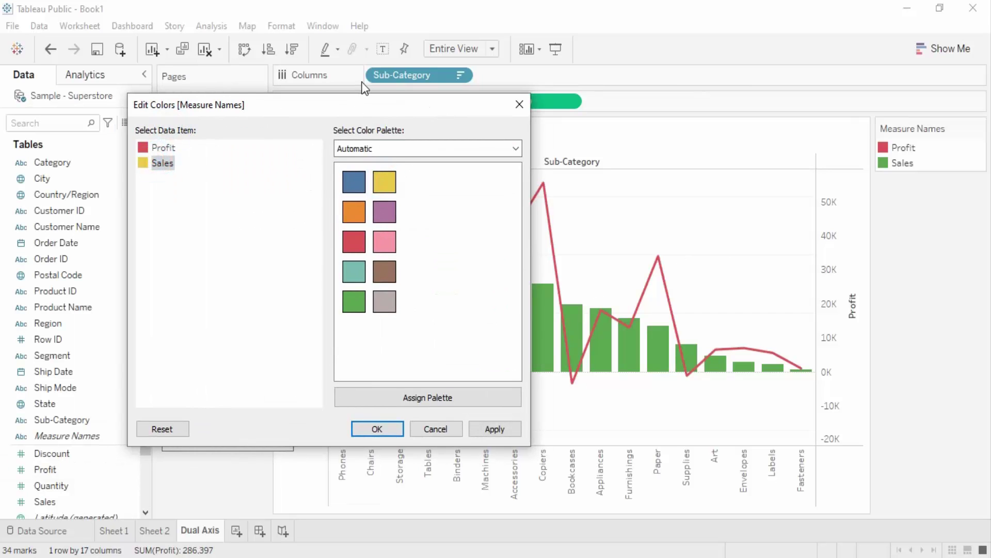
left_click_drag(362, 107, 223, 86)
left_click(353, 393)
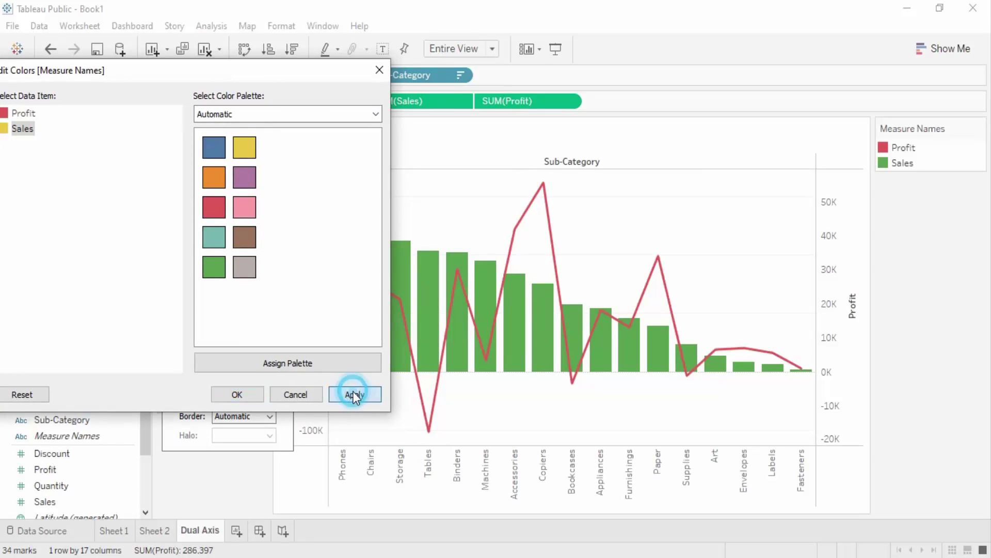
left_click_drag(291, 67, 398, 70)
left_click(356, 401)
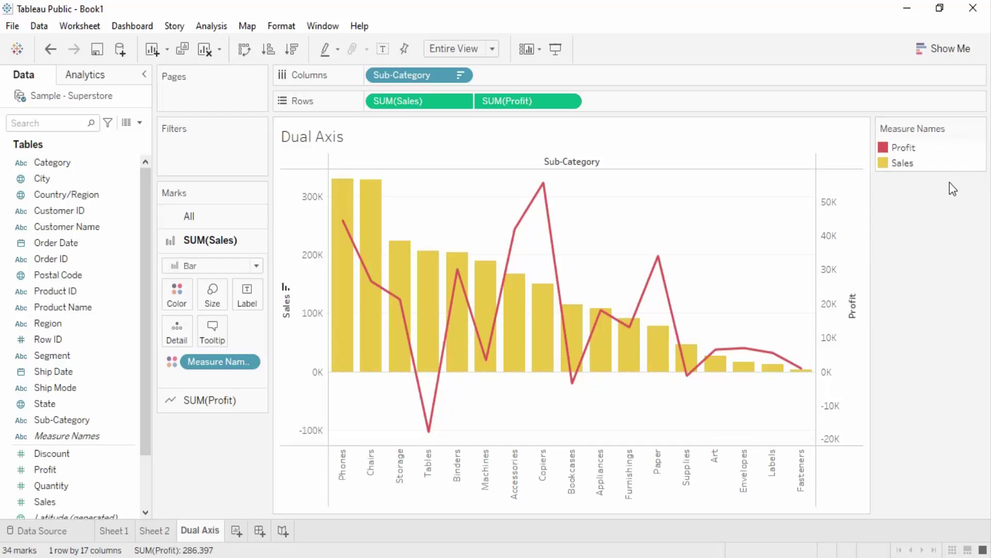
Widen the chart so the yellow bars and red Profit line spread out
mouse_move(418, 345)
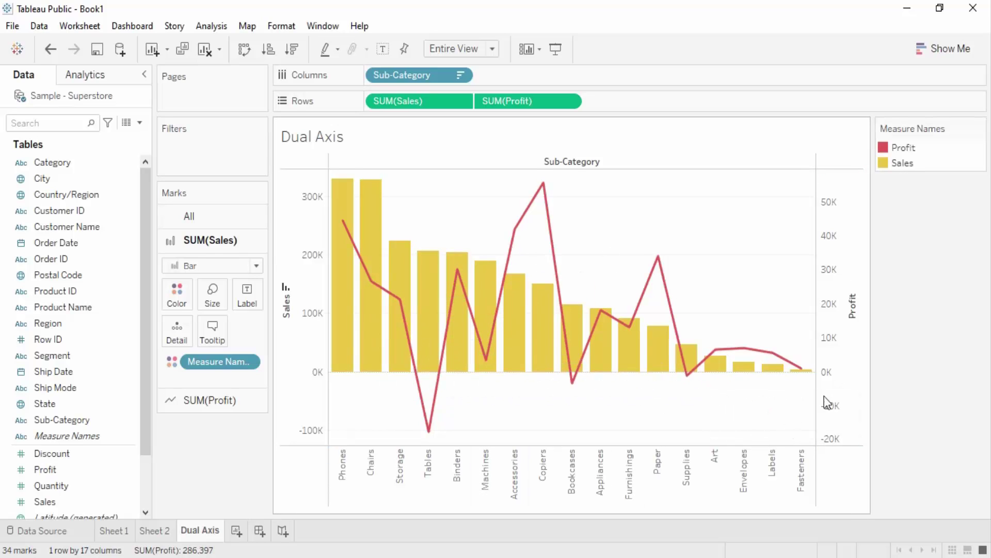
left_click_drag(871, 291, 932, 287)
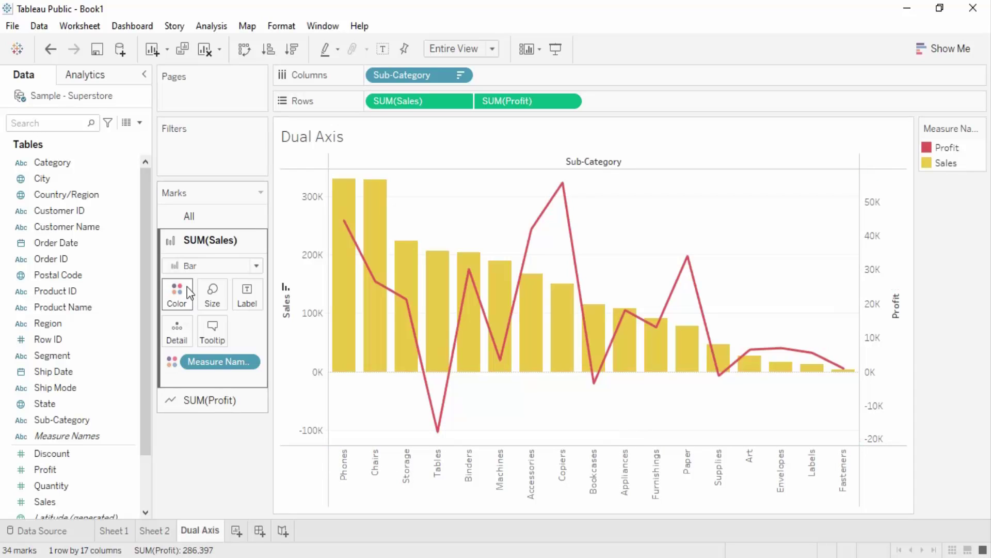
mouse_move(661, 376)
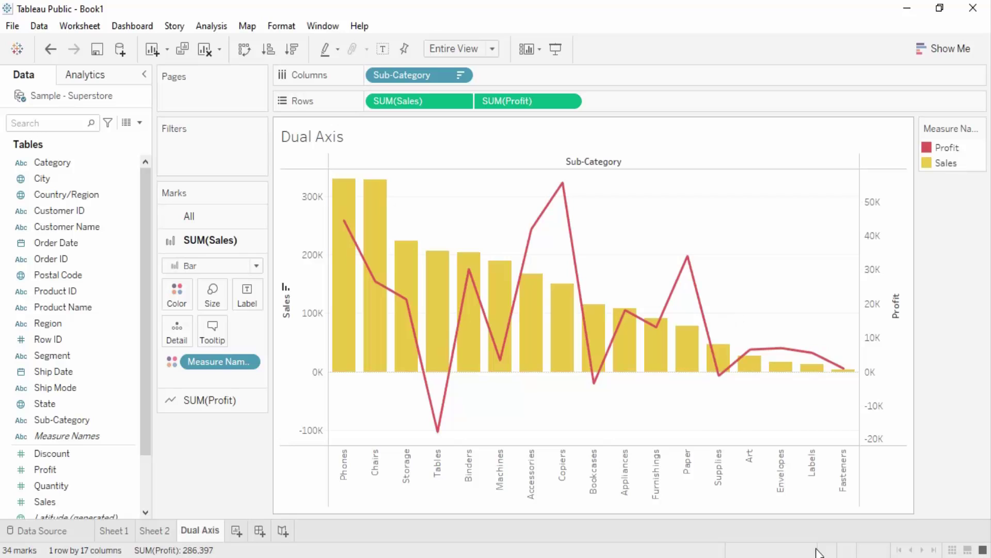
Try Step and Jump paths for the Profit line, then keep it Linear
left_click(217, 400)
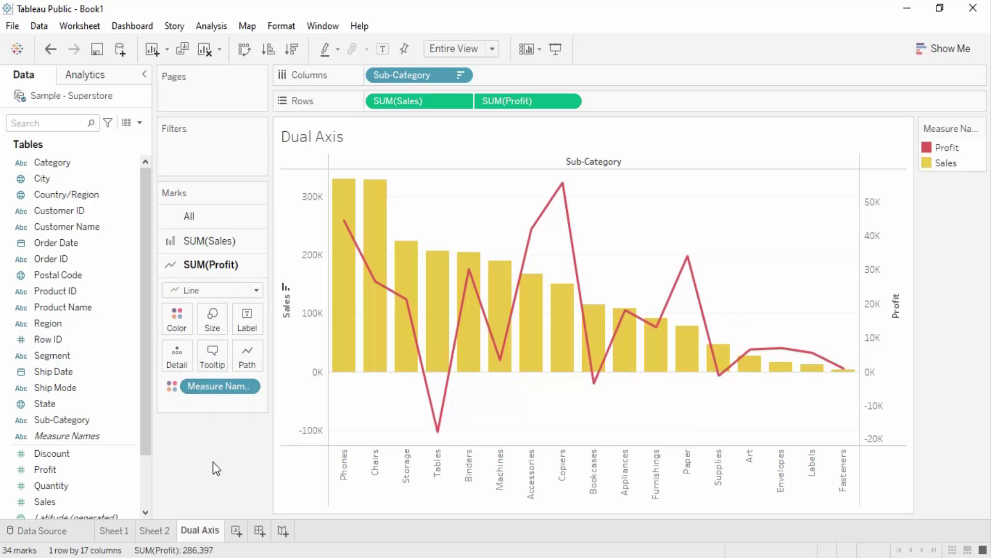
left_click(247, 357)
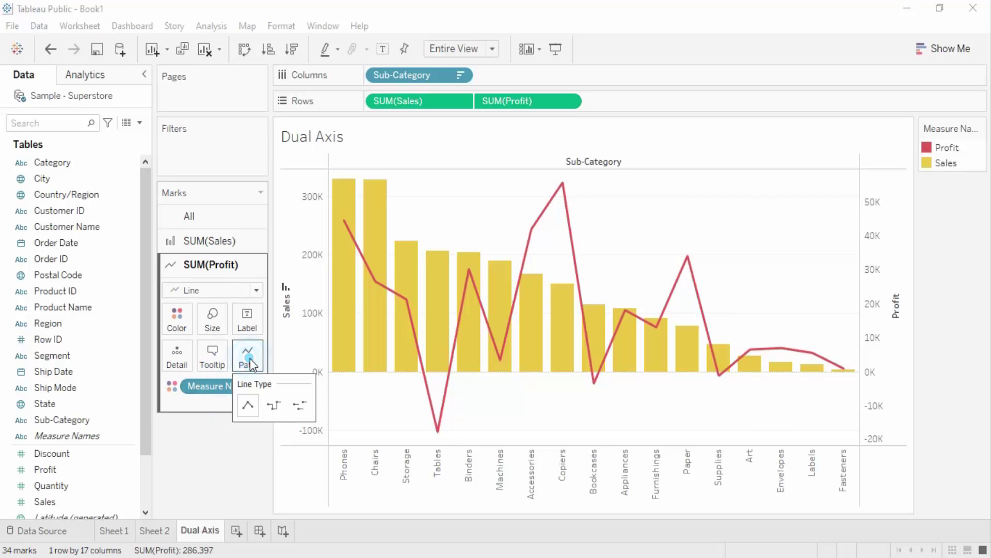
left_click(278, 415)
left_click(300, 408)
left_click(246, 406)
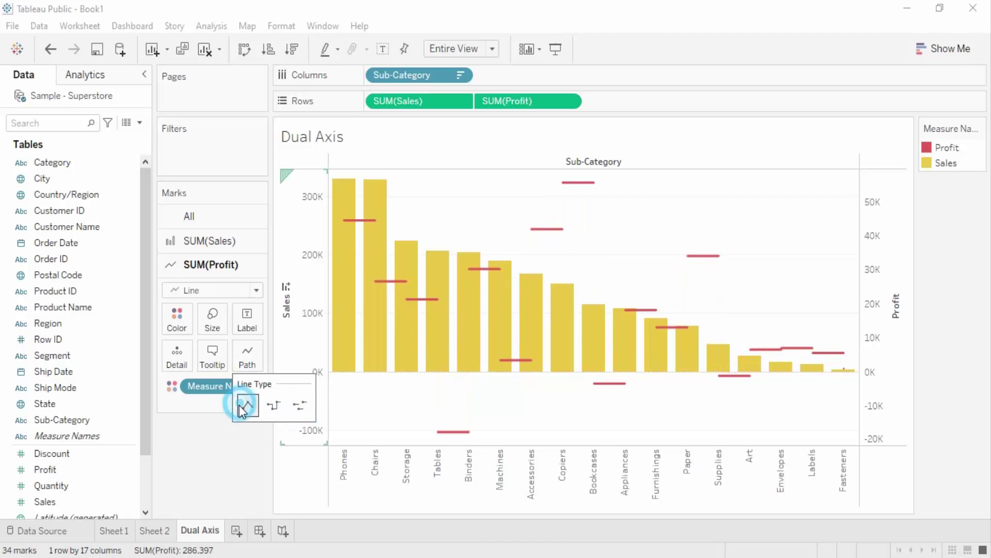
left_click(204, 442)
Adjust the Profit line's thickness with the Size slider
left_click(213, 335)
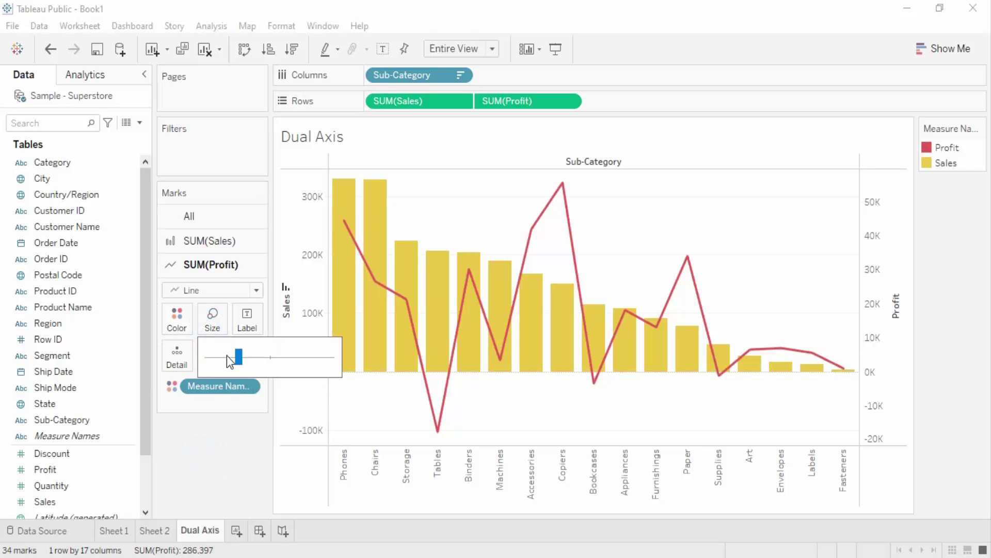
left_click_drag(237, 357, 212, 365)
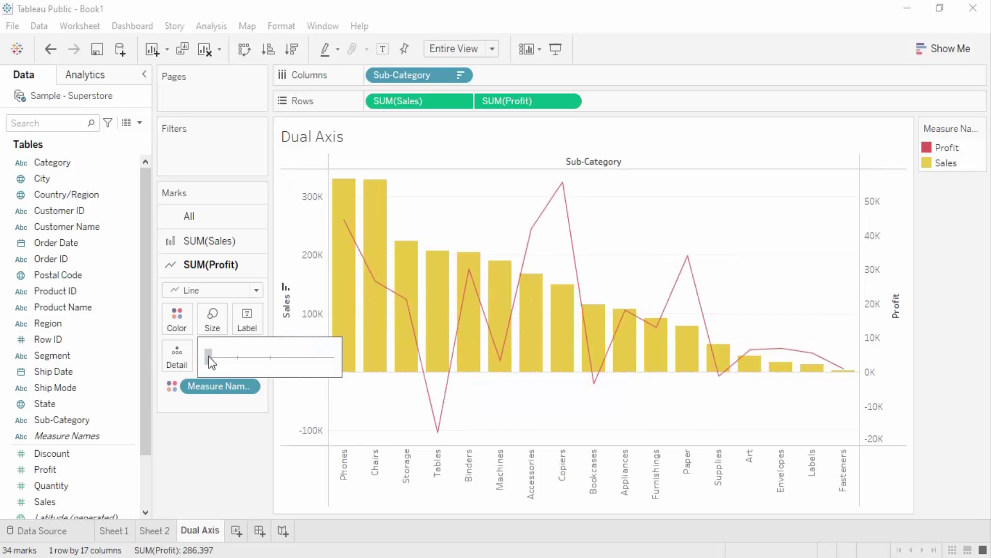
left_click(211, 445)
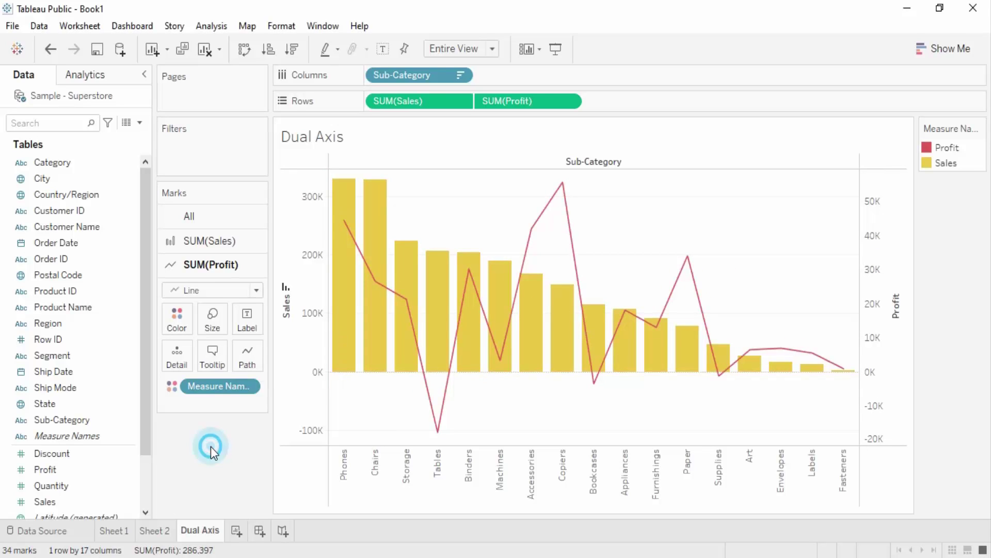
Label each point of the Profit line with its profit value
left_click_drag(52, 469, 264, 327)
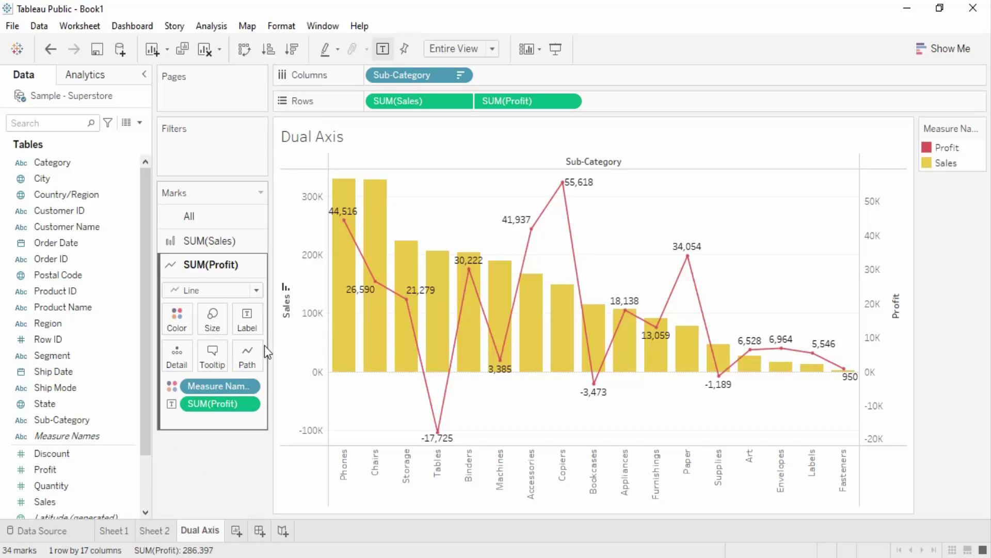
mouse_move(350, 226)
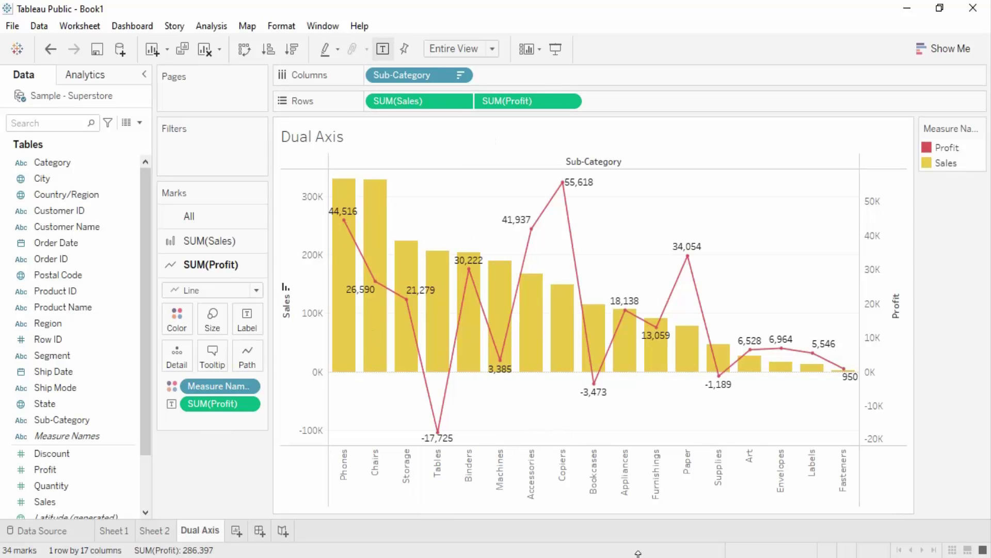
mouse_move(816, 370)
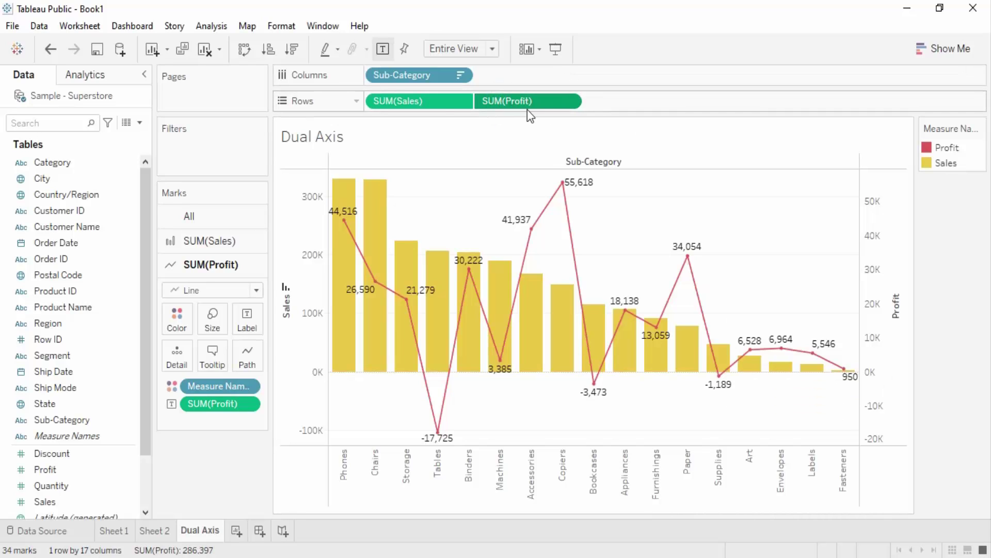
Sort the sub-categories by SUM(Sales) in descending order
left_click(274, 57)
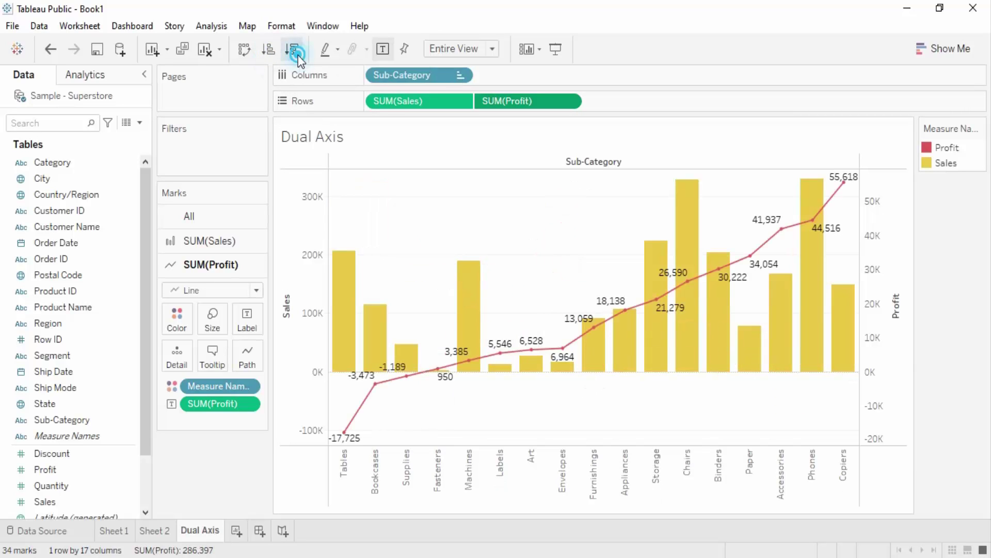
left_click(293, 49)
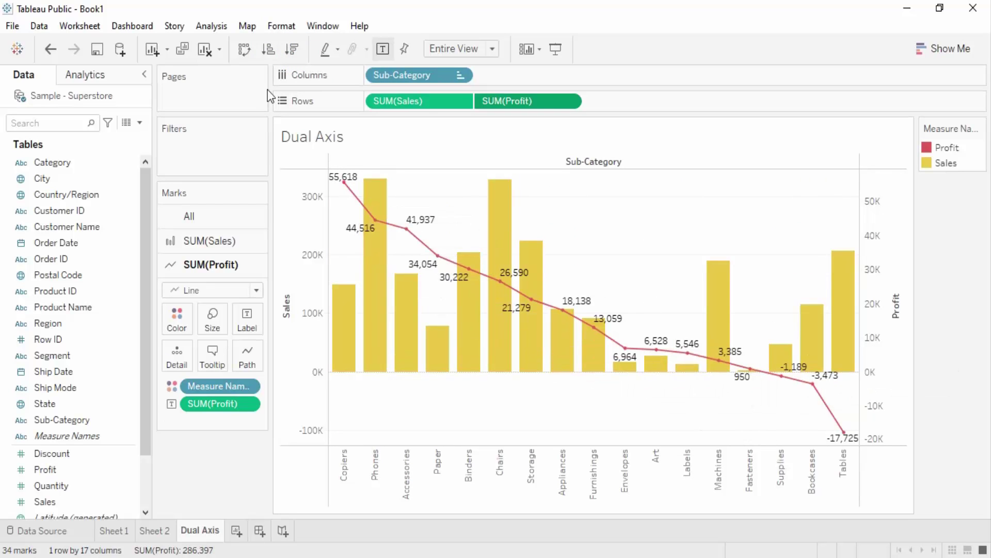
left_click(268, 49)
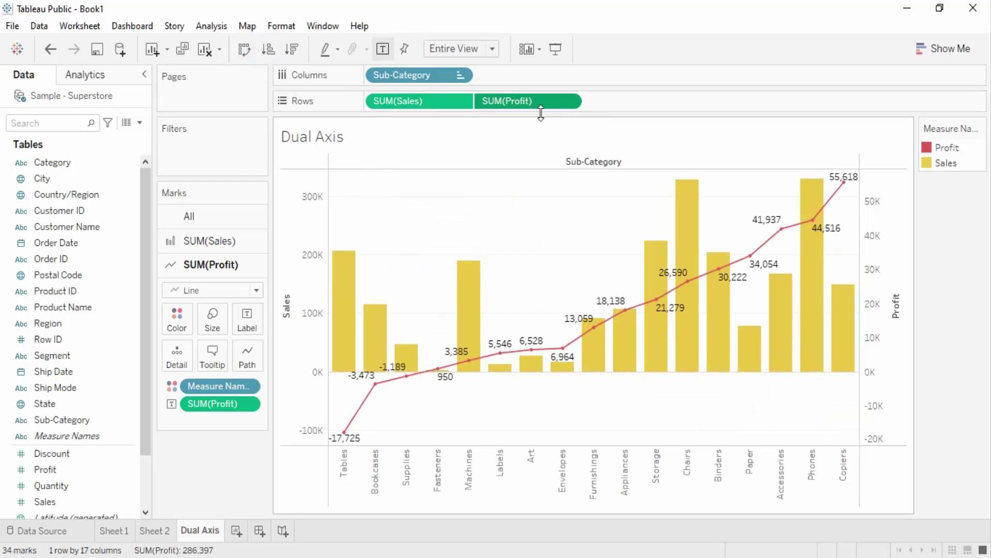
left_click(428, 104)
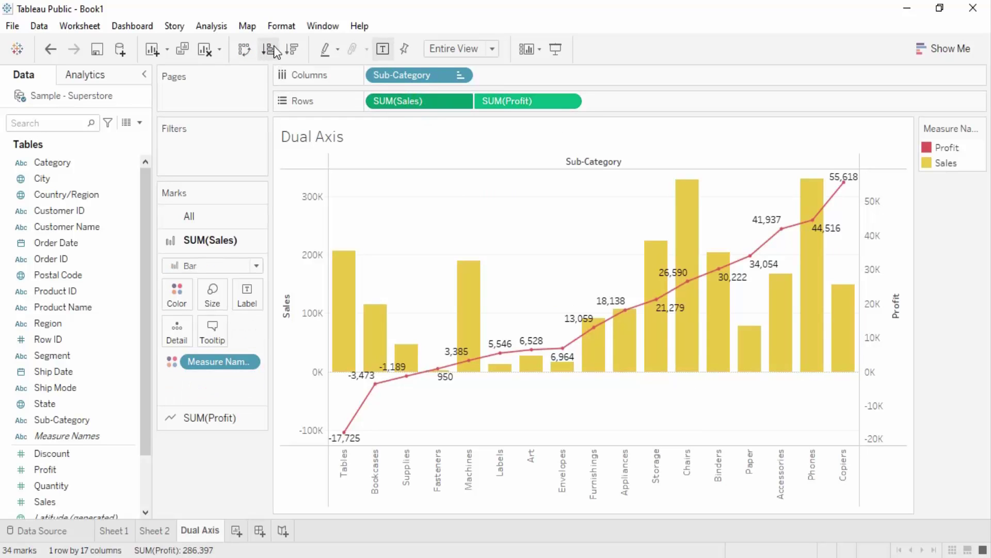
left_click(290, 49)
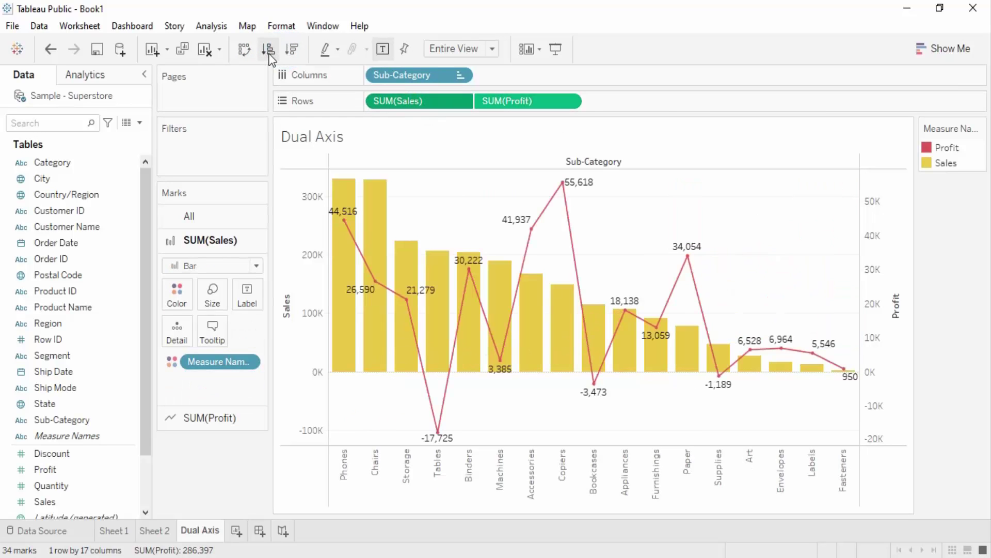
left_click(269, 52)
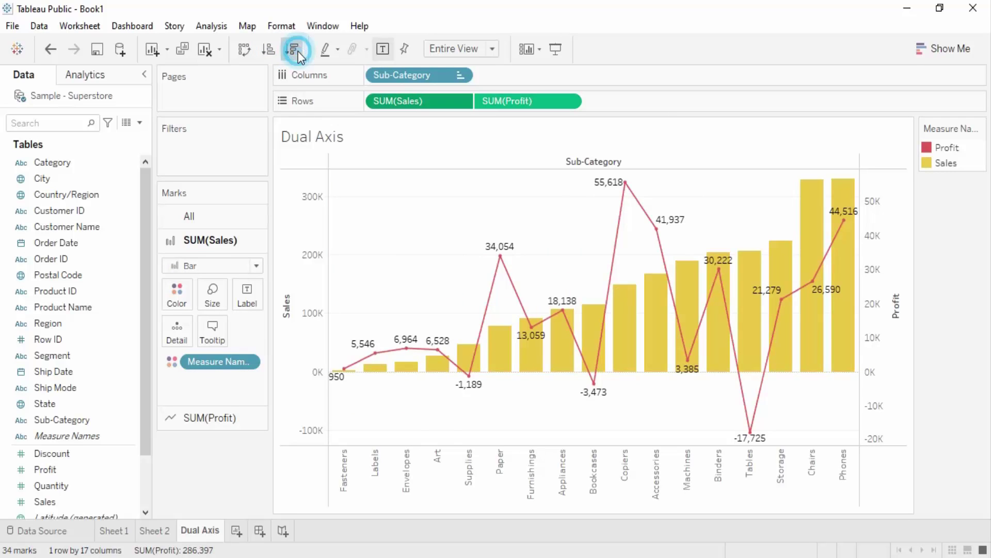
left_click(292, 51)
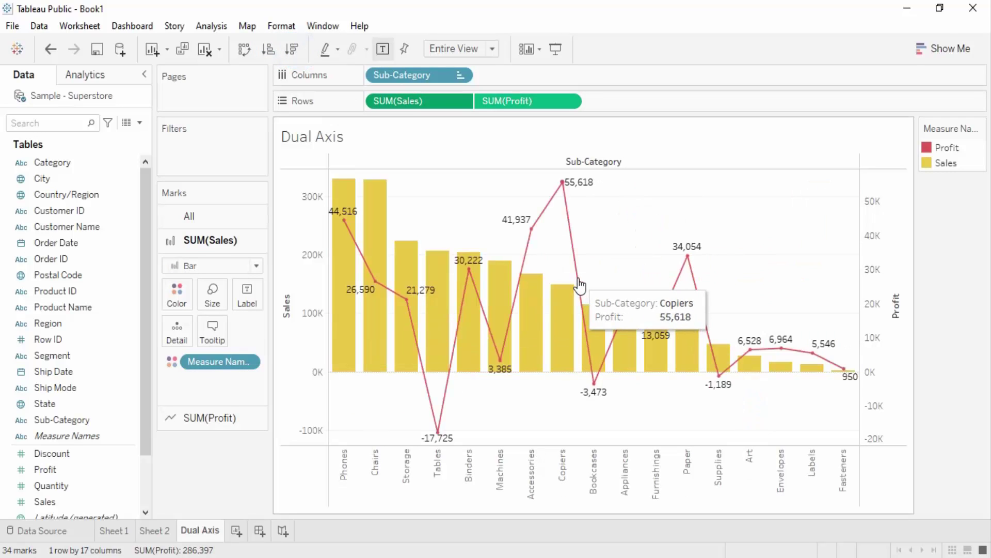
left_click(221, 417)
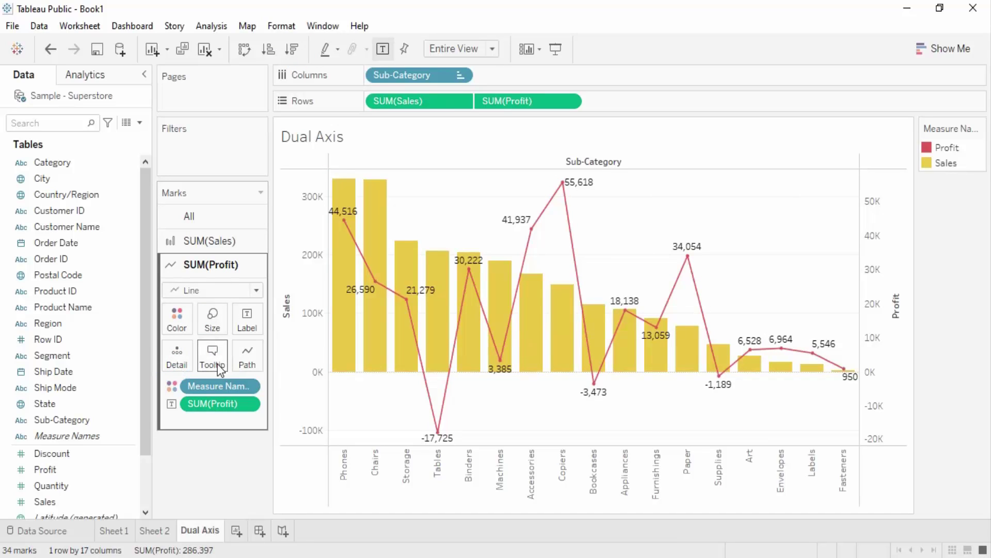
Bold the 'Sub-Category:' label in the Profit line's tooltip
mouse_move(378, 285)
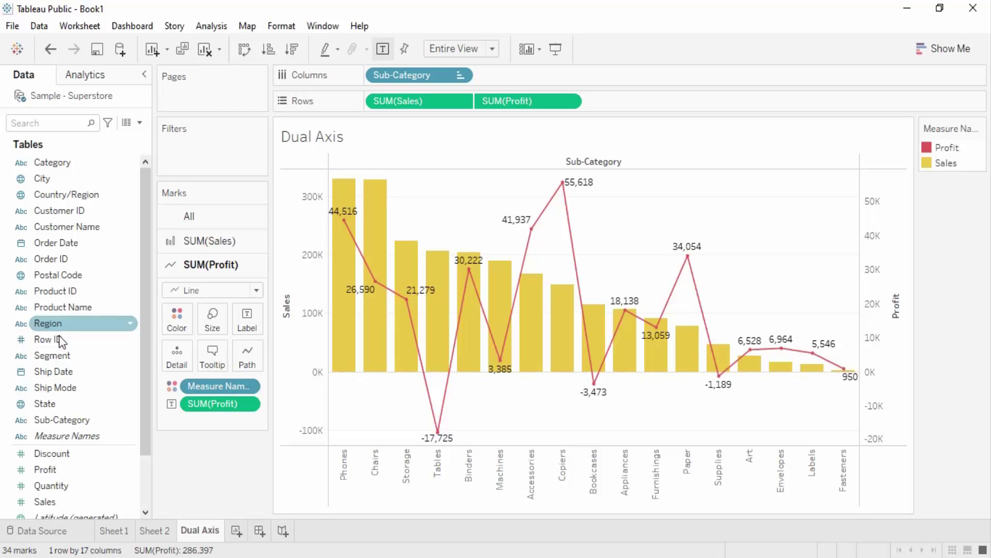
left_click(225, 361)
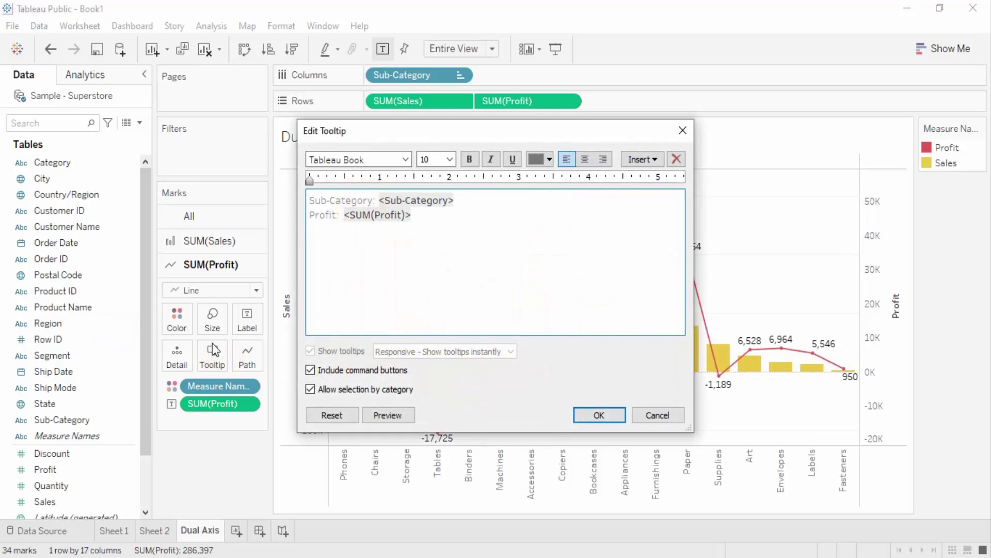
left_click_drag(514, 132, 577, 170)
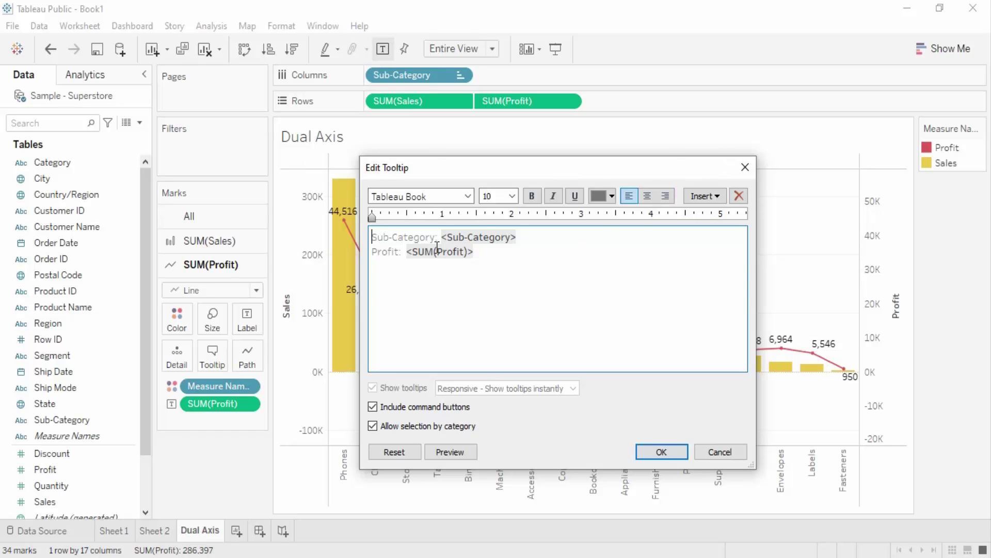
left_click(720, 195)
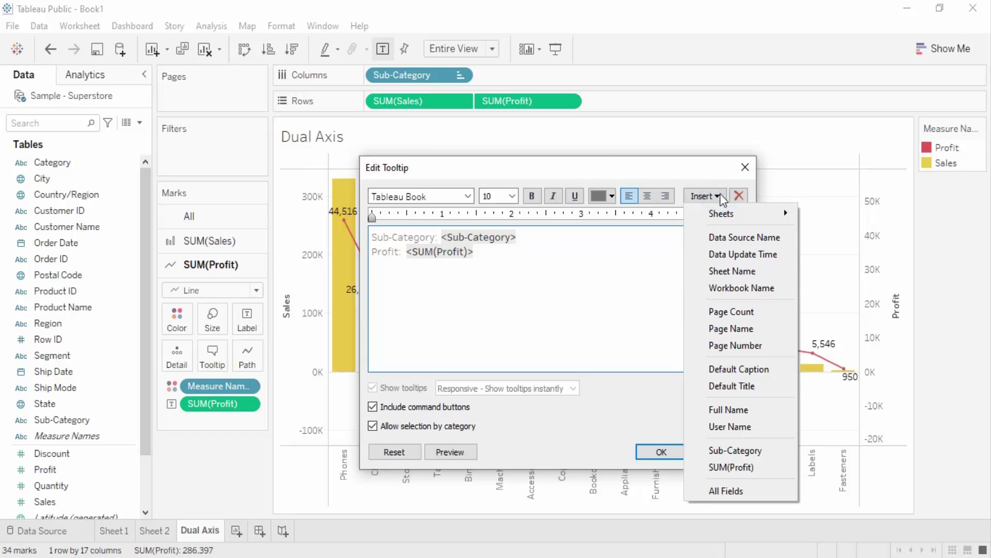
left_click(494, 270)
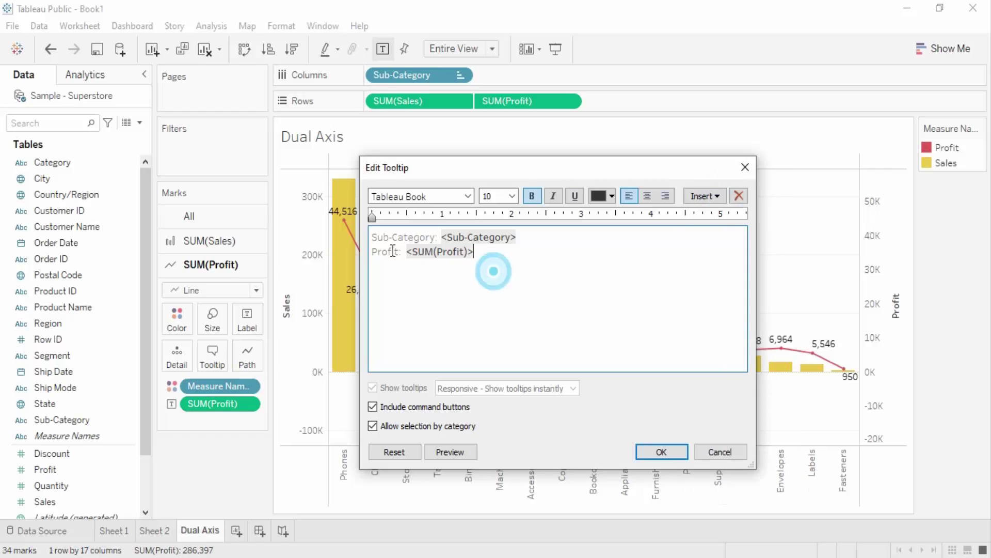
left_click_drag(371, 236, 439, 236)
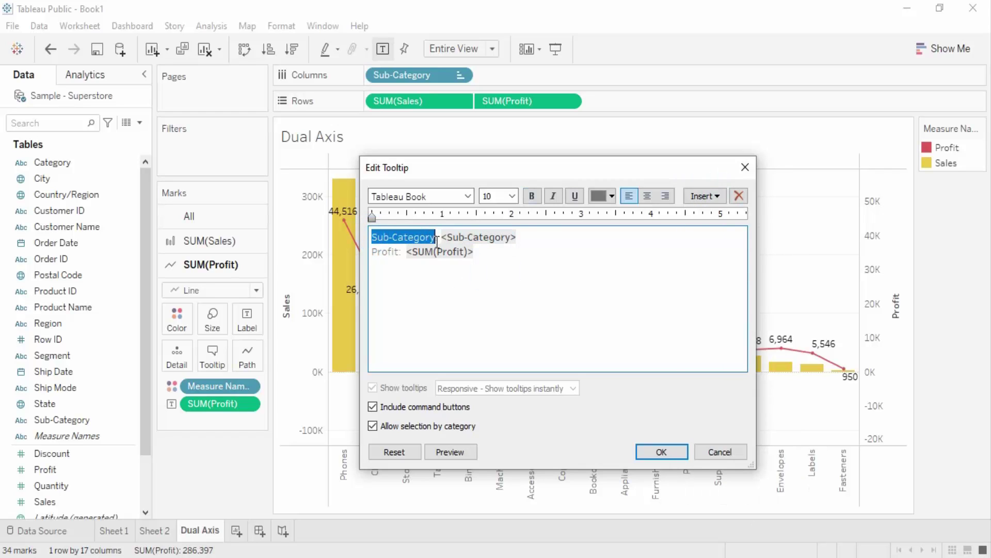
left_click(532, 196)
left_click(412, 260)
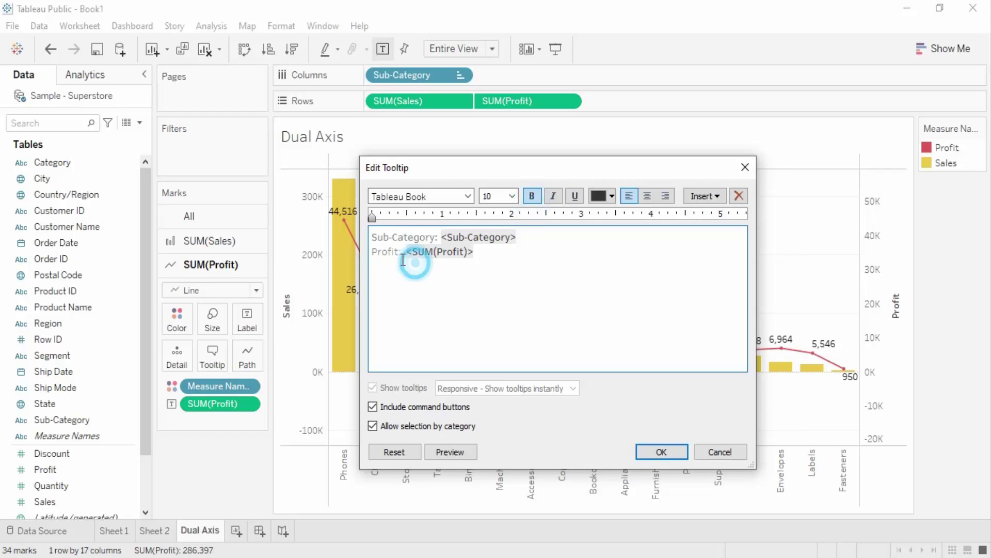
Bold the 'Profit:' label too and confirm the Profit tooltip
left_click_drag(372, 235, 532, 255)
left_click(444, 253)
left_click_drag(372, 251, 402, 252)
left_click(532, 195)
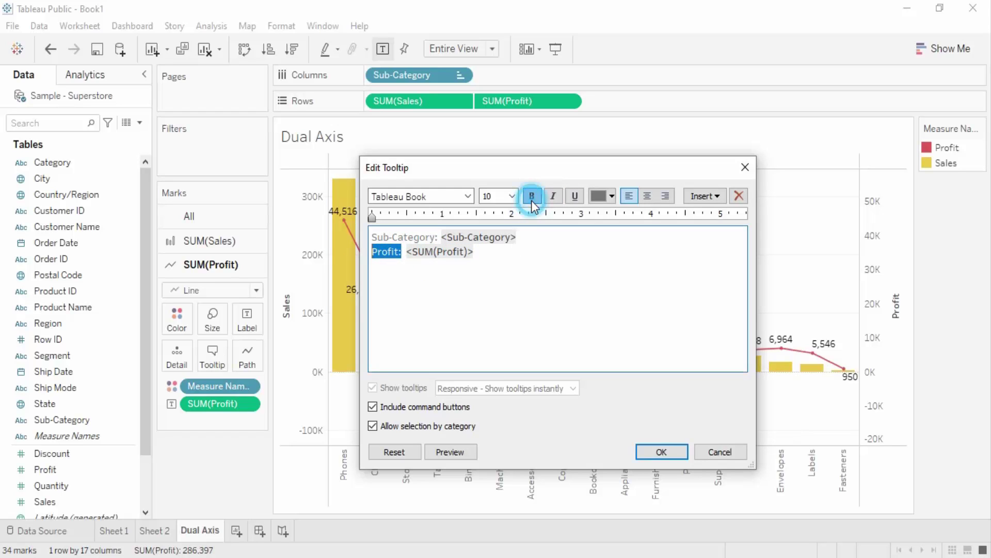
left_click(502, 303)
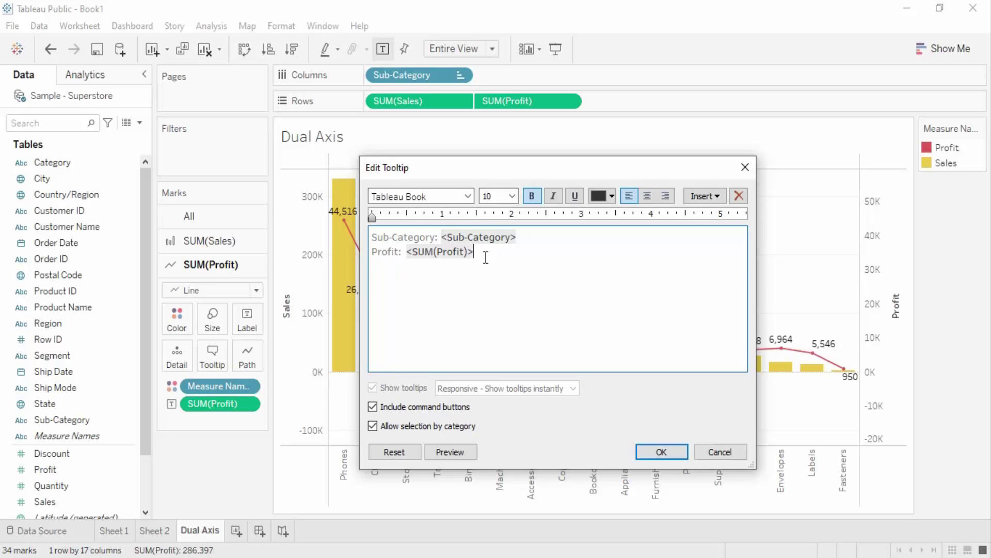
double_click(384, 252)
left_click(654, 454)
Colour the word 'Sales' orange in the Sales bars' tooltip
mouse_move(440, 436)
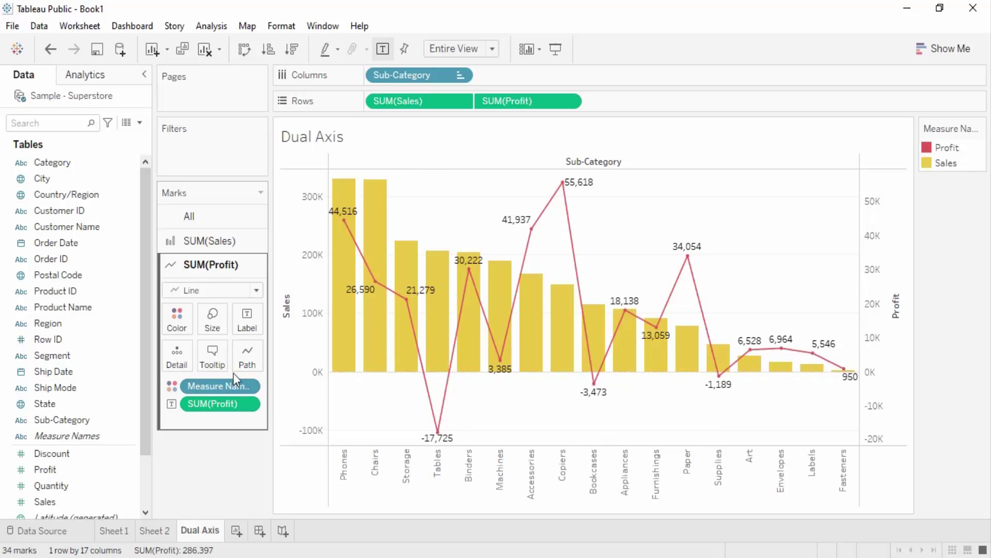
left_click(215, 241)
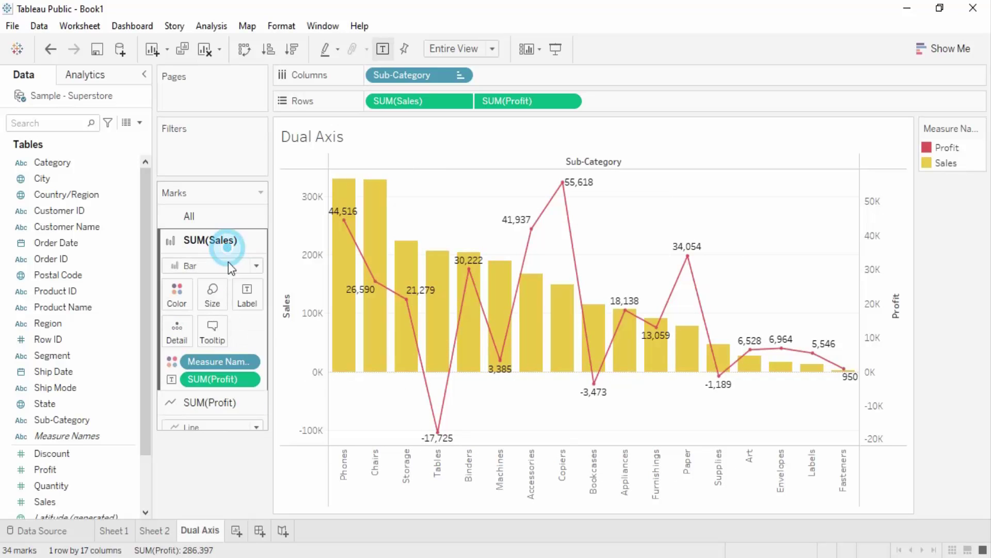
left_click(218, 335)
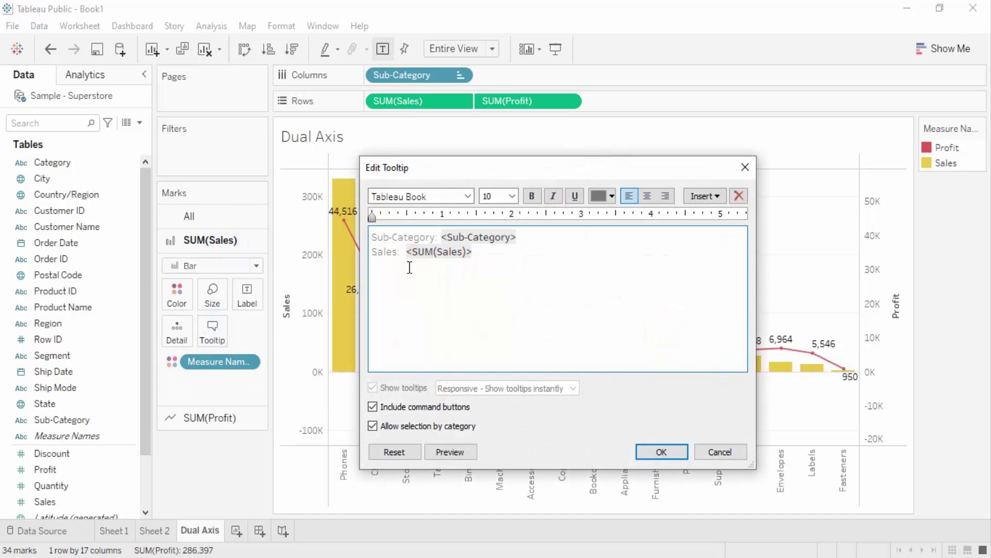
double_click(395, 251)
left_click(612, 196)
left_click(627, 215)
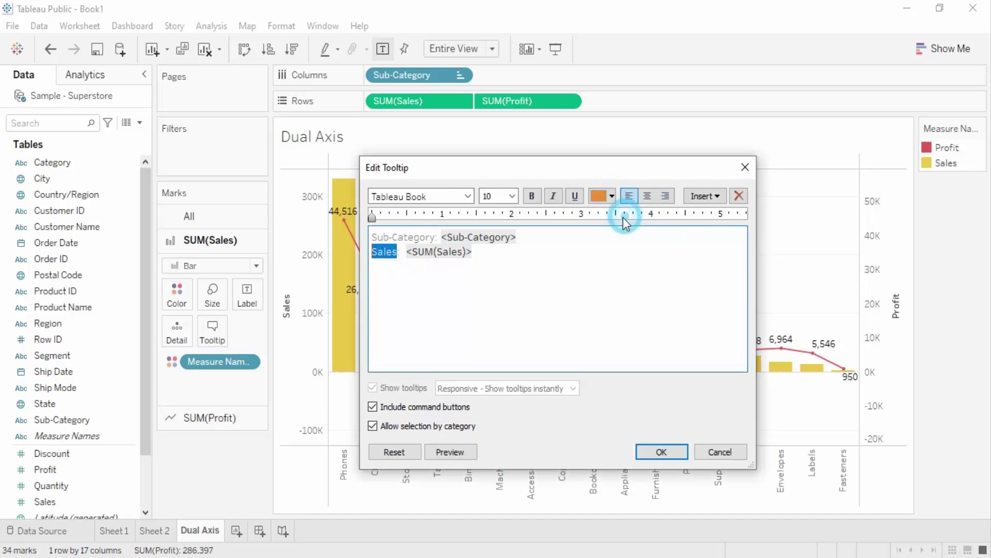
left_click(454, 303)
left_click(669, 455)
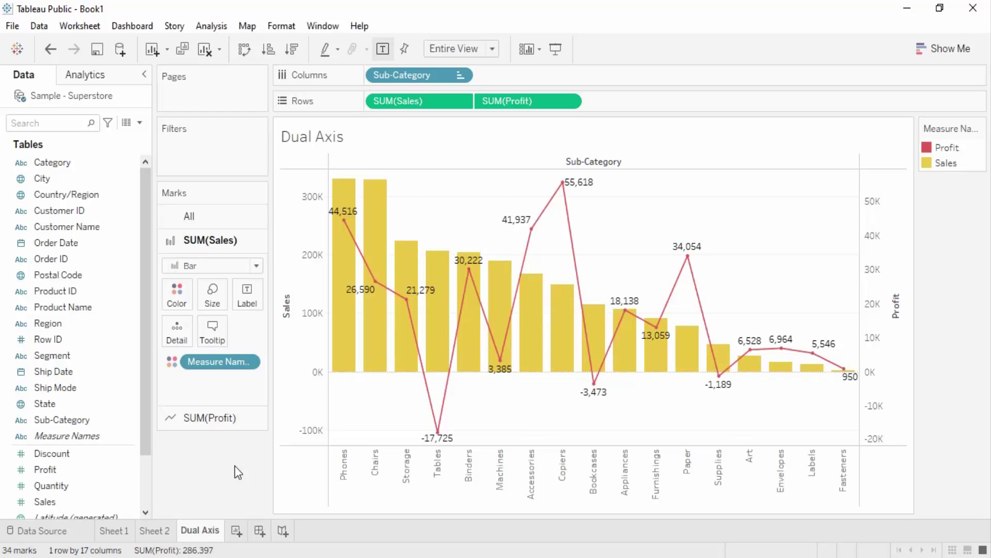
Widen the yellow Sales bars using the SUM(Sales) Size setting
left_click(213, 282)
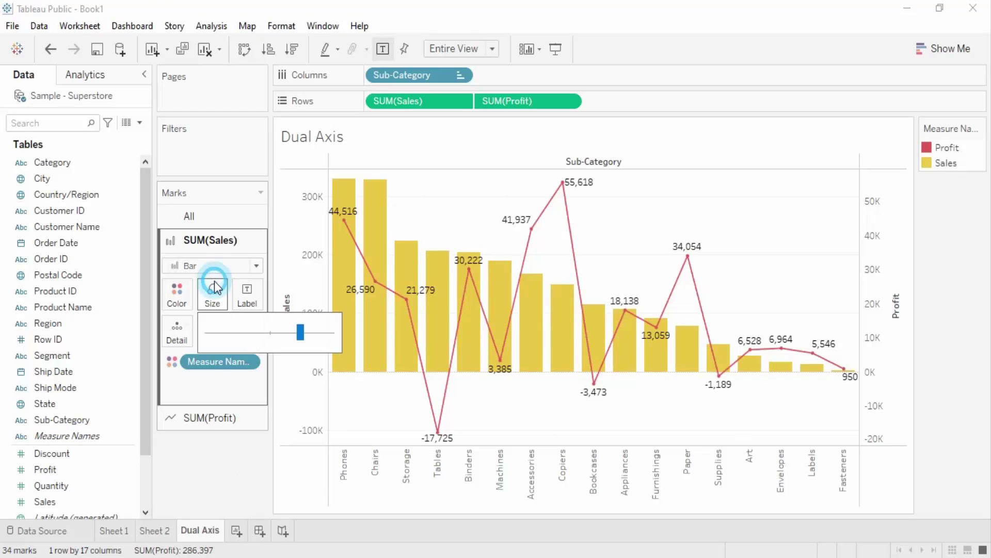
left_click_drag(314, 334, 292, 331)
left_click(236, 491)
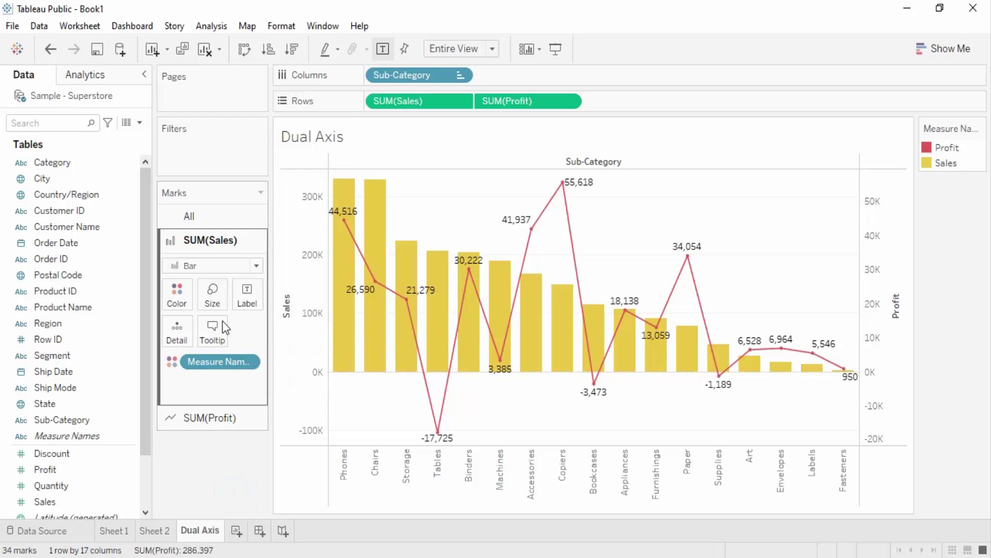
On the All marks card, thicken the red Profit line and narrow the bars
left_click(218, 211)
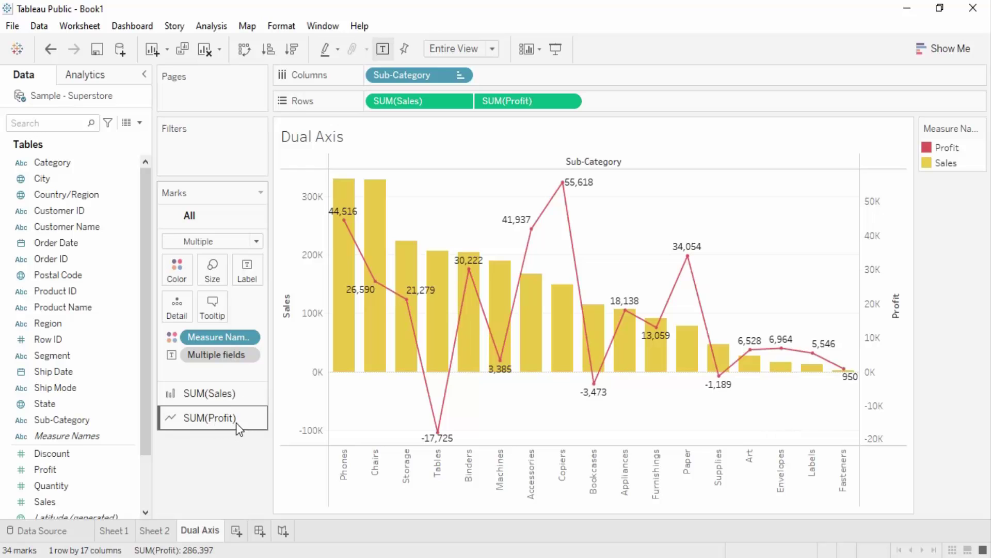
left_click(212, 271)
left_click_drag(252, 314, 279, 310)
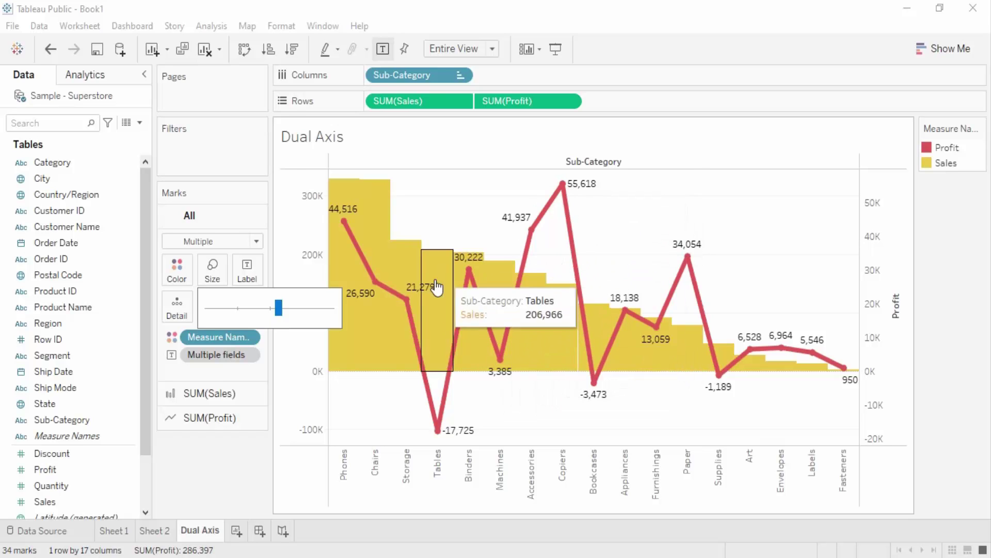
left_click_drag(279, 316, 231, 305)
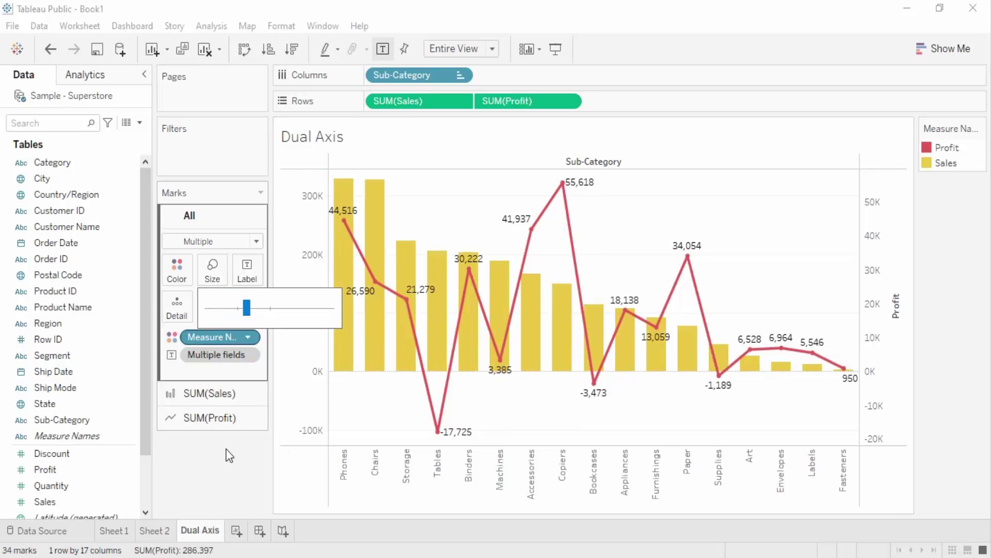
left_click(242, 482)
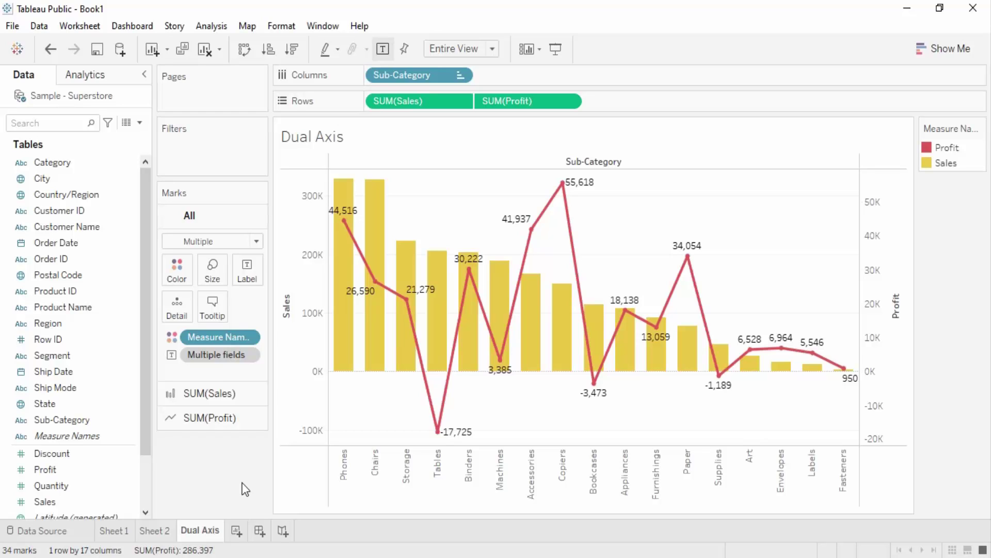
right_click(529, 99)
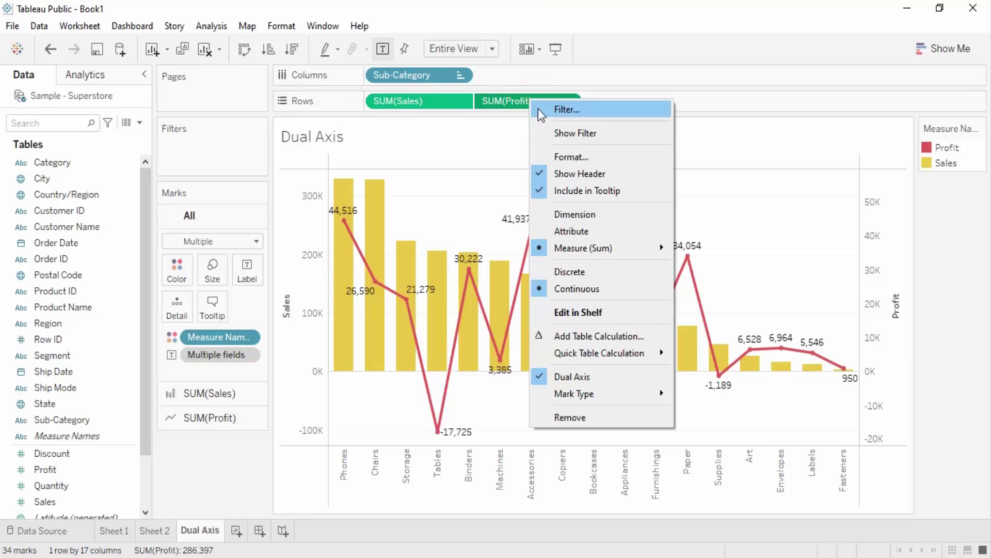
left_click(556, 380)
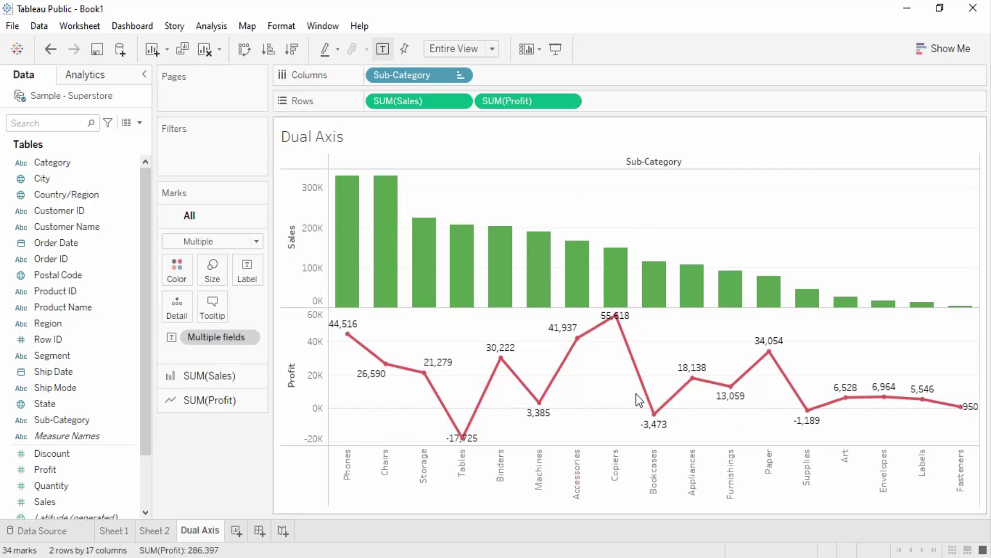
left_click_drag(504, 100, 228, 465)
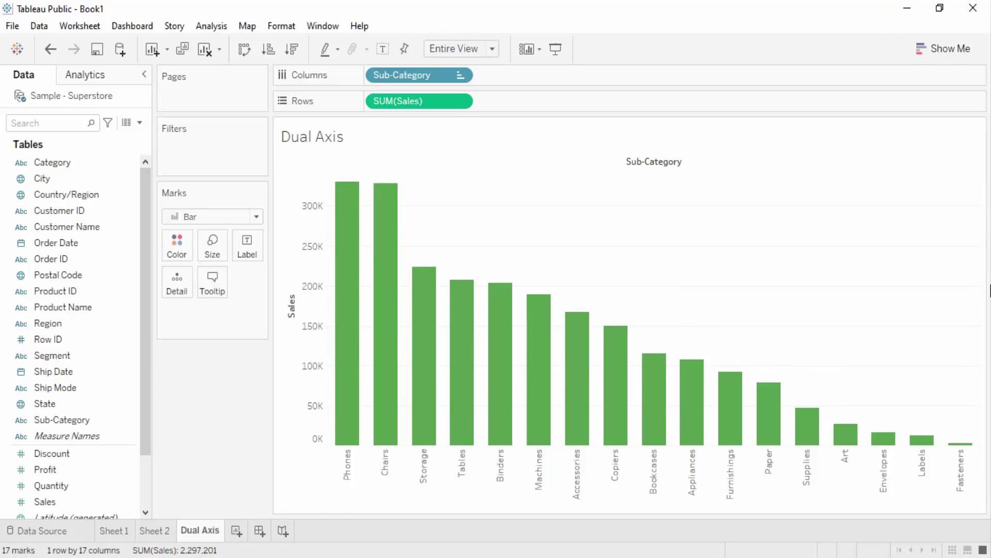
key("ctrl+z")
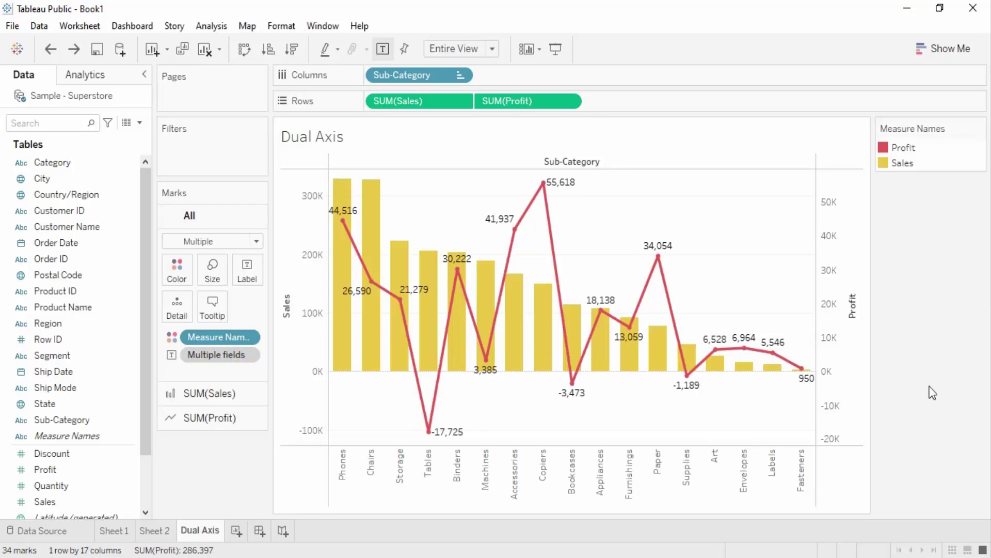
Create Sheet 4 and place YEAR(Order Date), 2018–2021, on Columns
mouse_move(540, 294)
left_click(237, 532)
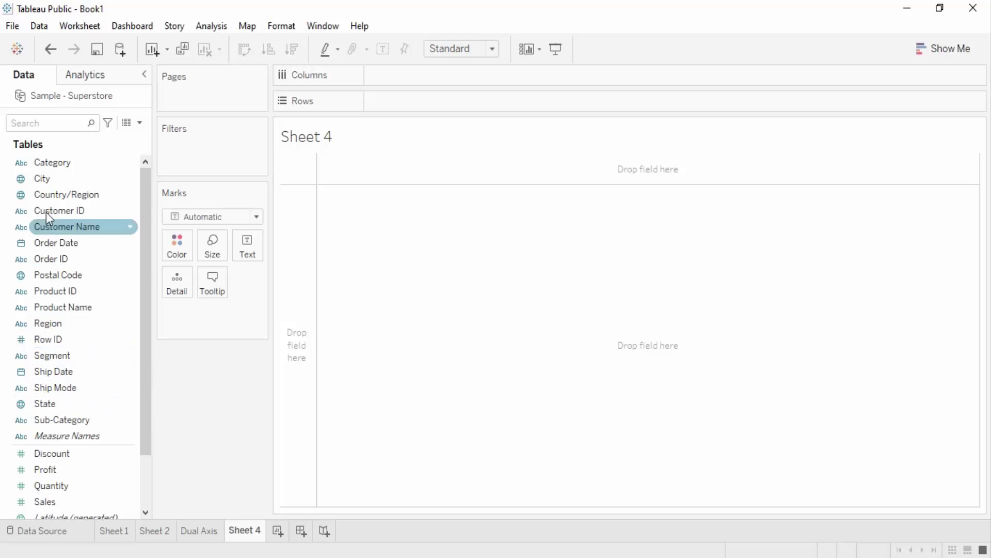
left_click_drag(58, 245, 406, 82)
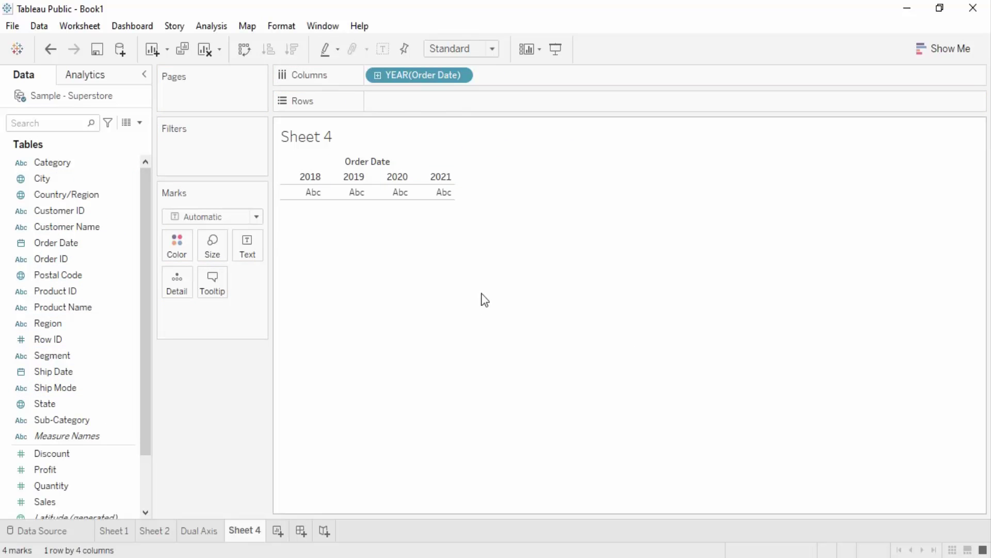